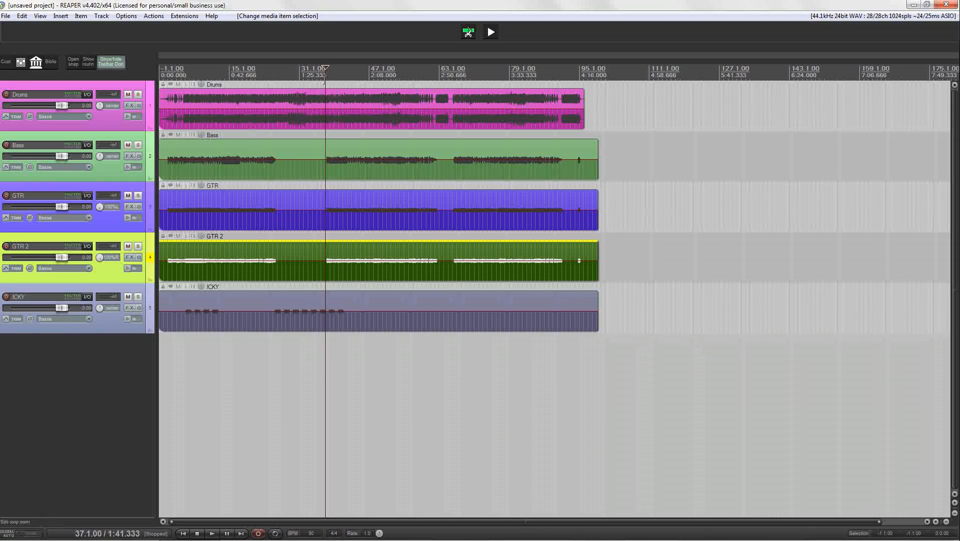
Step: Look through the main menu bar's commands, including the Track and Options entries
{"action": "left_click", "coordinate": [5, 16]}
{"action": "mouse_move", "coordinate": [25, 18]}
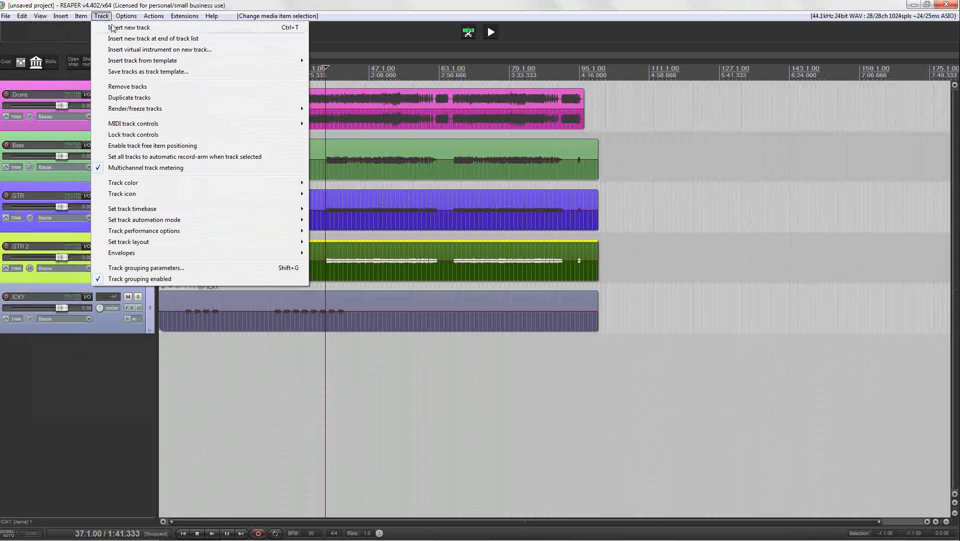
{"action": "mouse_move", "coordinate": [122, 20]}
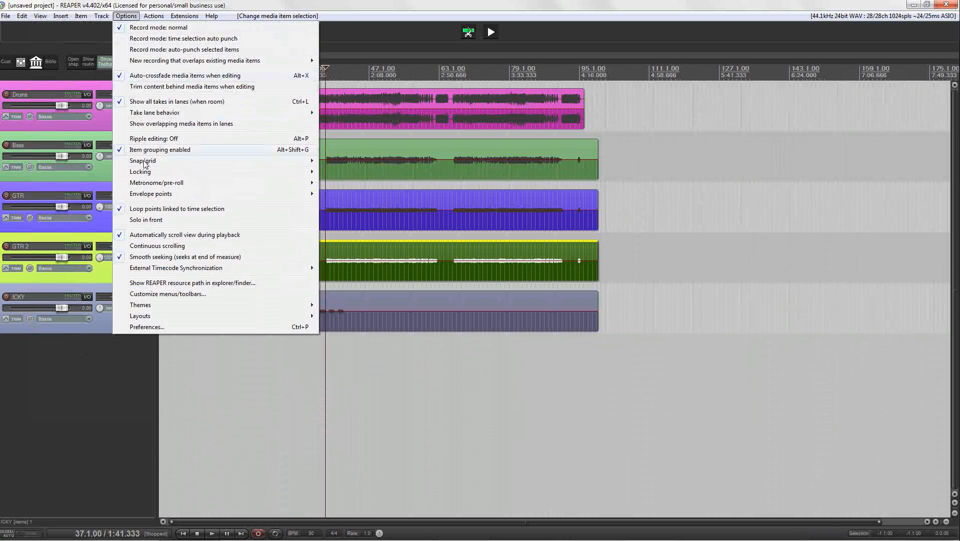
{"action": "mouse_move", "coordinate": [158, 20]}
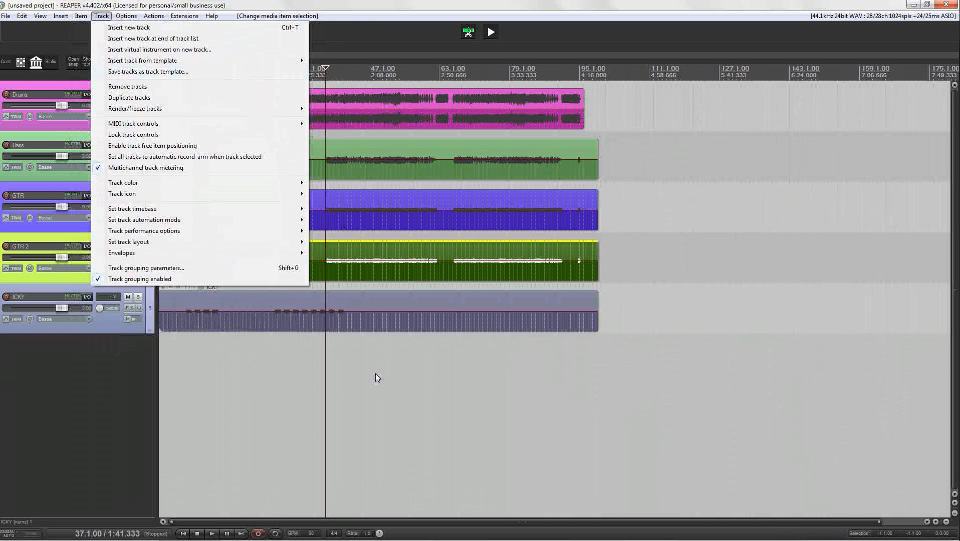
{"action": "left_click", "coordinate": [375, 373]}
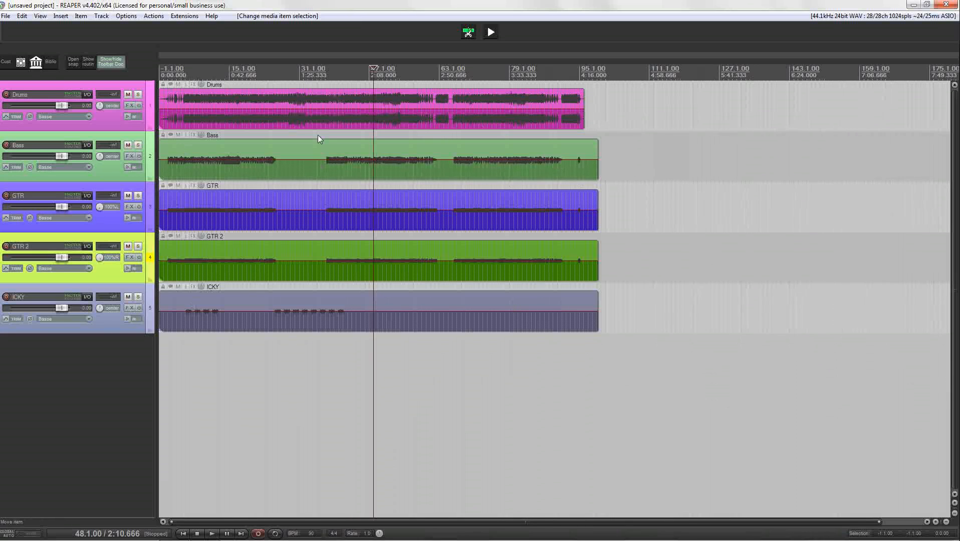
Step: Inspect the context commands for the Drums item, the Drums track, the empty track area, the ruler and the empty arrange area
{"action": "right_click", "coordinate": [378, 120]}
{"action": "mouse_move", "coordinate": [408, 129]}
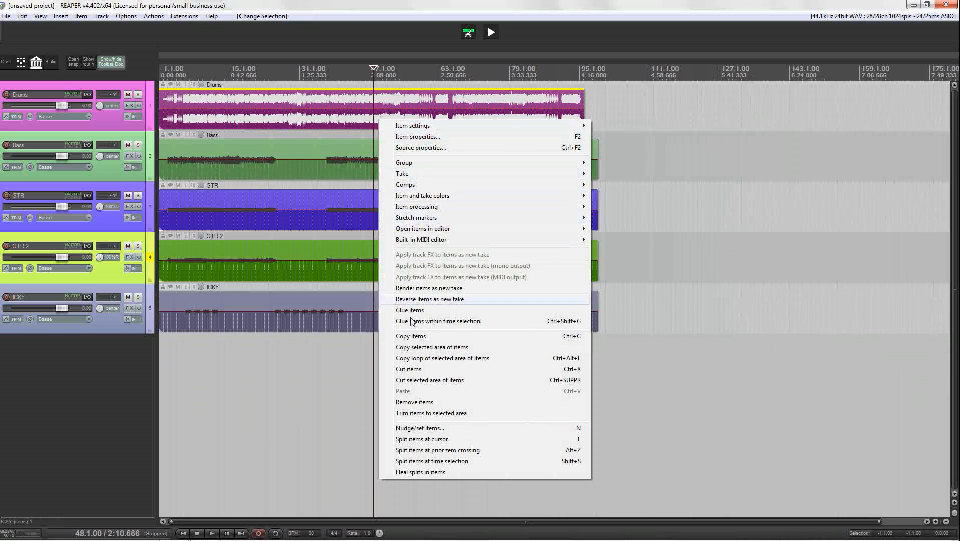
{"action": "right_click", "coordinate": [147, 102]}
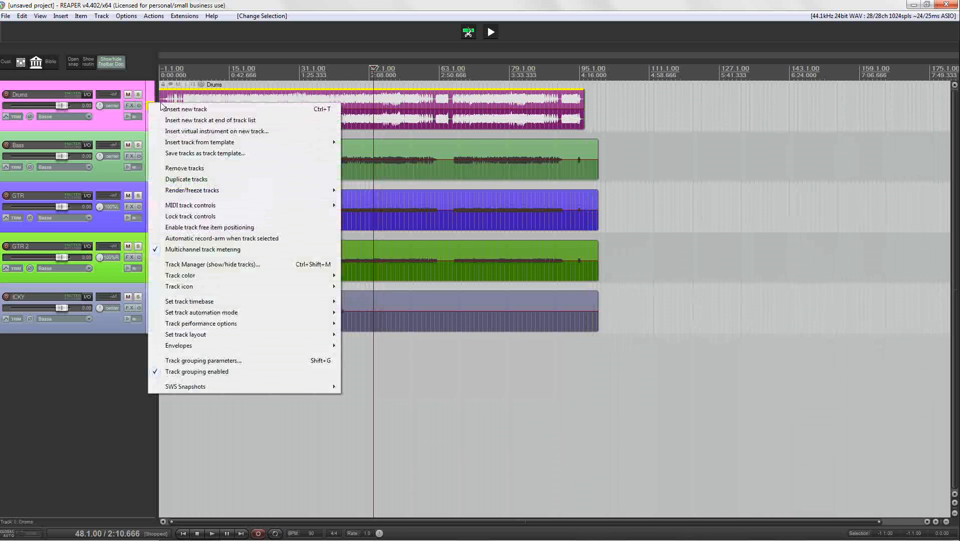
{"action": "right_click", "coordinate": [106, 353]}
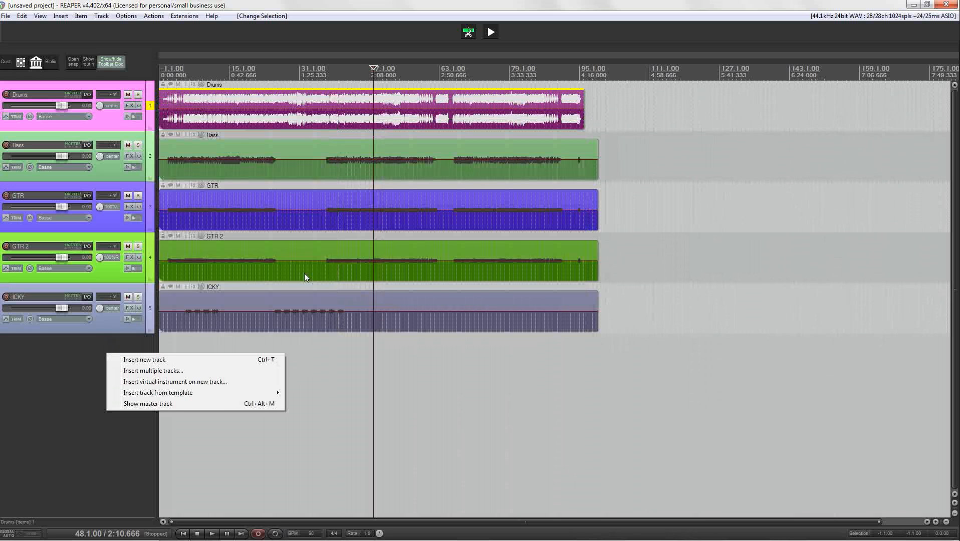
{"action": "right_click", "coordinate": [539, 67]}
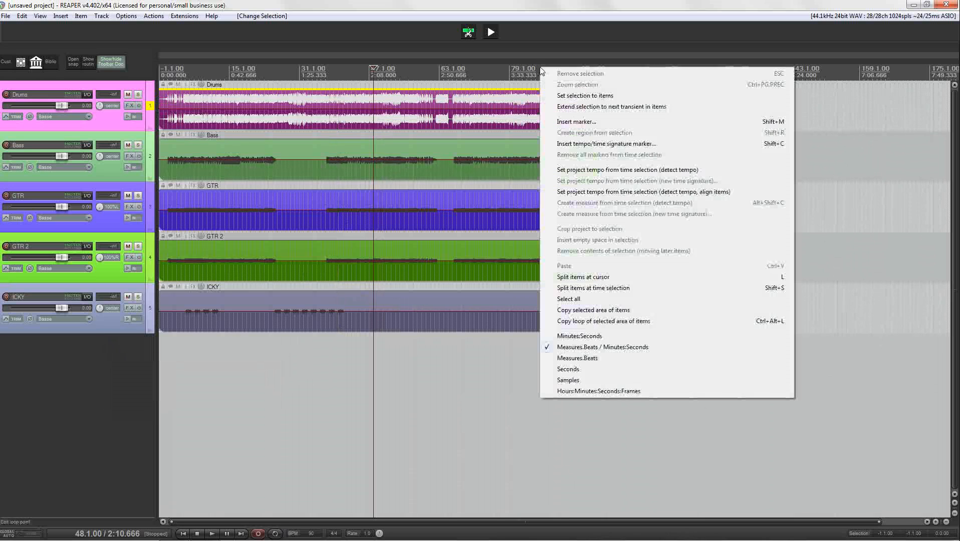
{"action": "right_click", "coordinate": [438, 364]}
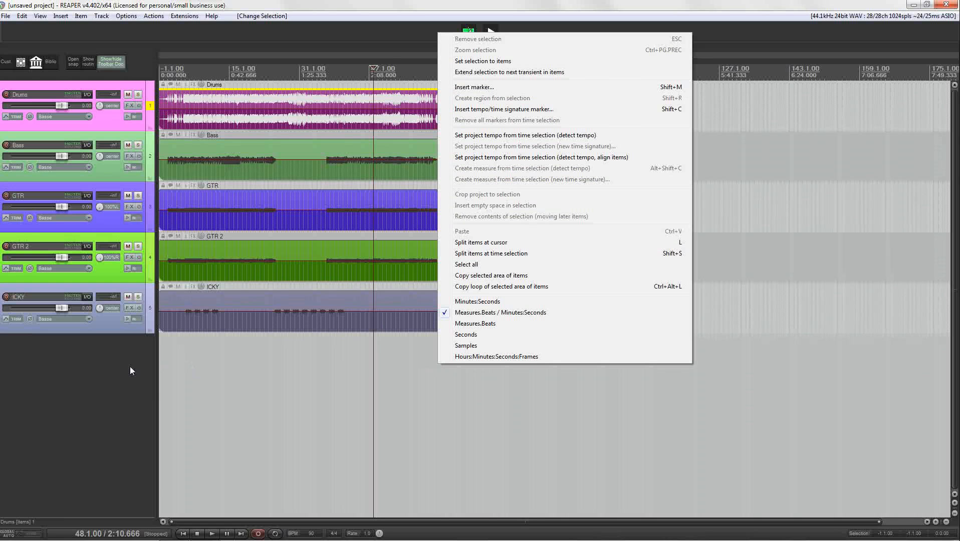
Step: Show the mixer, inspect the context commands for its empty area and the ICKY track, and hide it again
{"action": "left_click", "coordinate": [20, 62]}
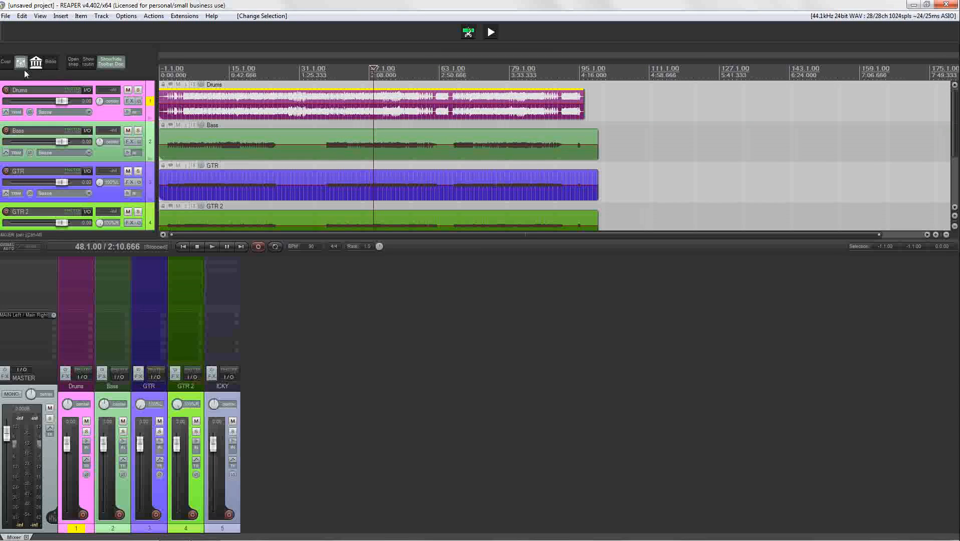
{"action": "right_click", "coordinate": [274, 372]}
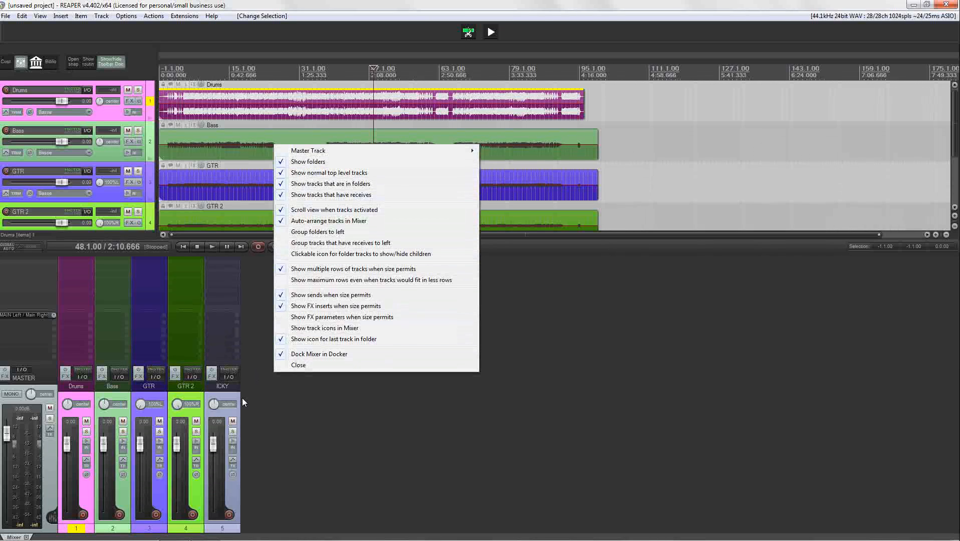
{"action": "right_click", "coordinate": [233, 410]}
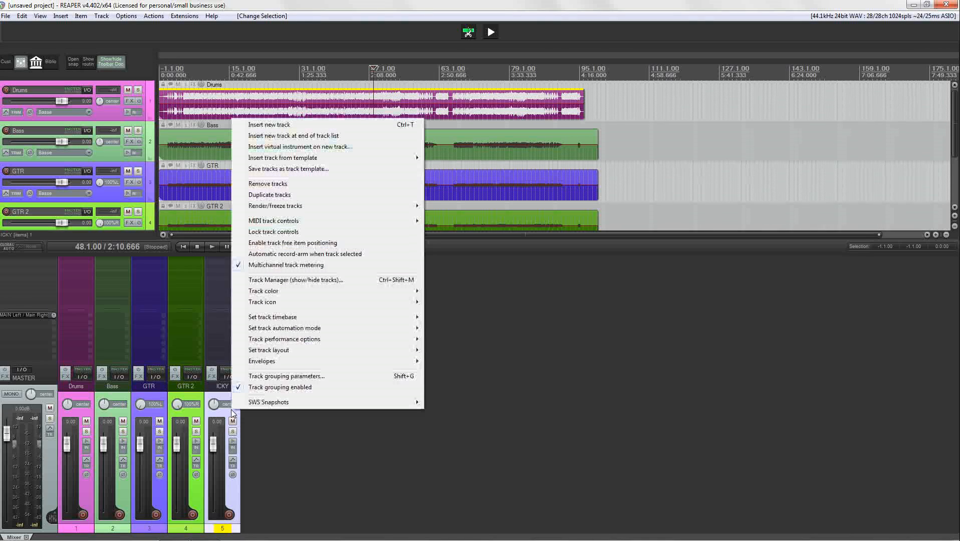
{"action": "left_click", "coordinate": [21, 61]}
Step: Activate and show the Volume envelope on the Drums track
{"action": "left_click", "coordinate": [6, 116]}
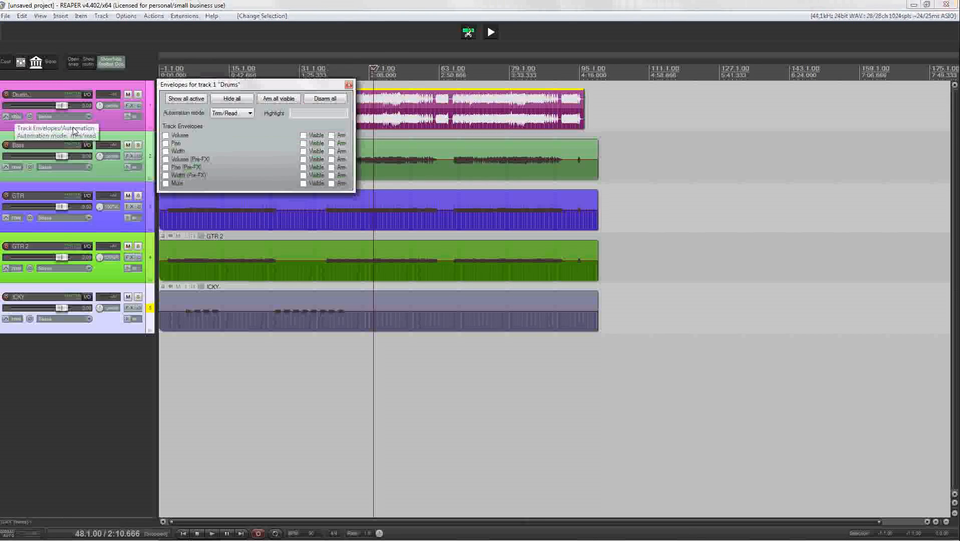
{"action": "left_click", "coordinate": [173, 135]}
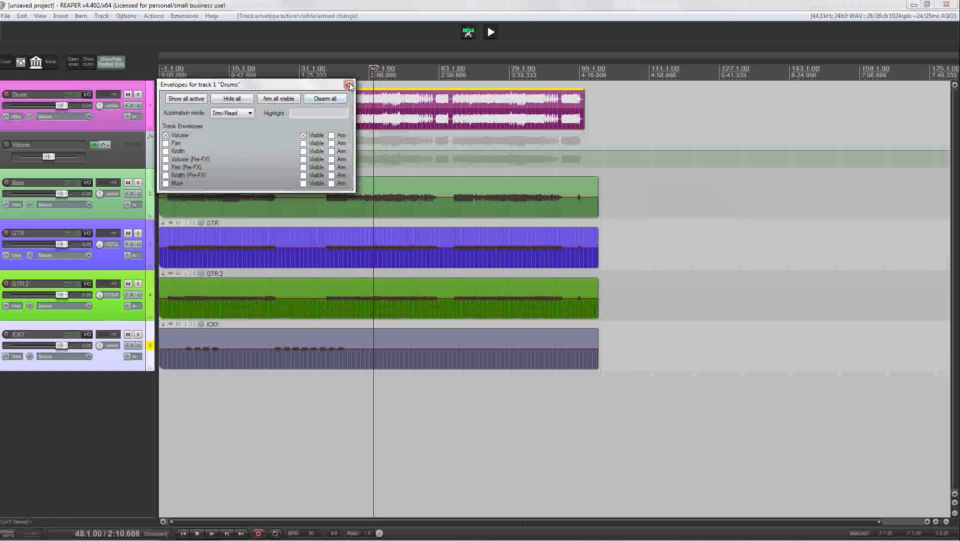
{"action": "left_click", "coordinate": [349, 85]}
Step: Inspect the automation options and context commands of the Drums track's Volume envelope
{"action": "left_click", "coordinate": [132, 153]}
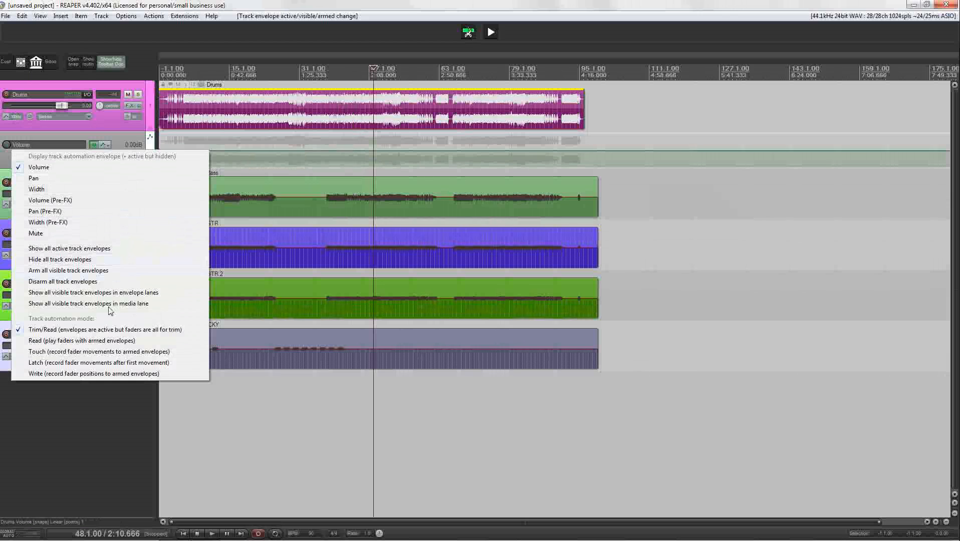
{"action": "left_click", "coordinate": [304, 150]}
{"action": "right_click", "coordinate": [305, 149]}
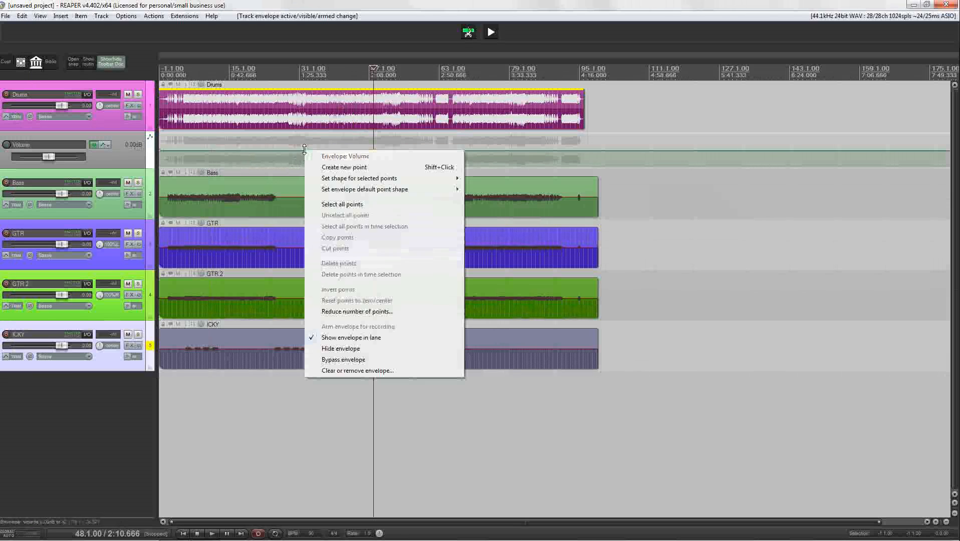
{"action": "left_click", "coordinate": [658, 189]}
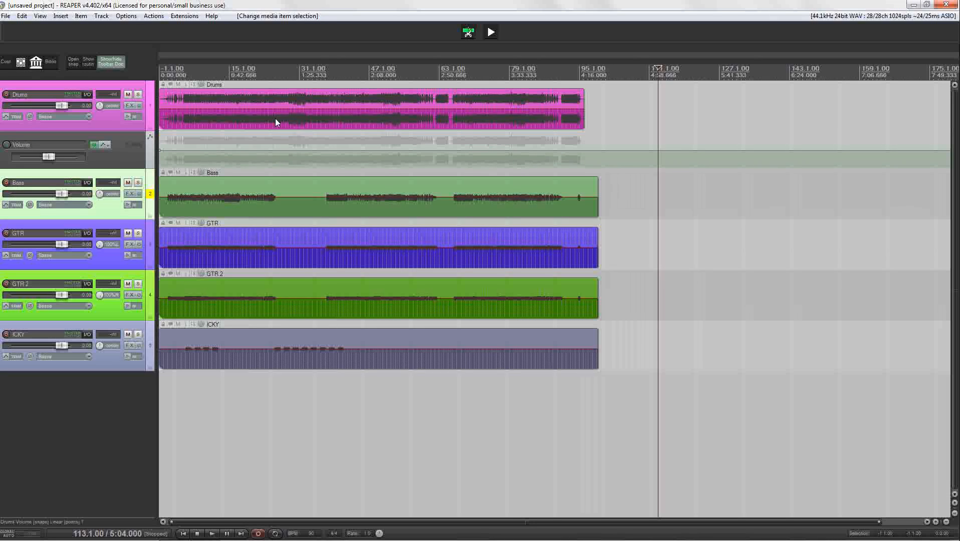
Step: Examine the track commands and their submenus, including templates, MIDI track controls, color, timebase and performance options
{"action": "left_click", "coordinate": [154, 16]}
{"action": "mouse_move", "coordinate": [133, 19]}
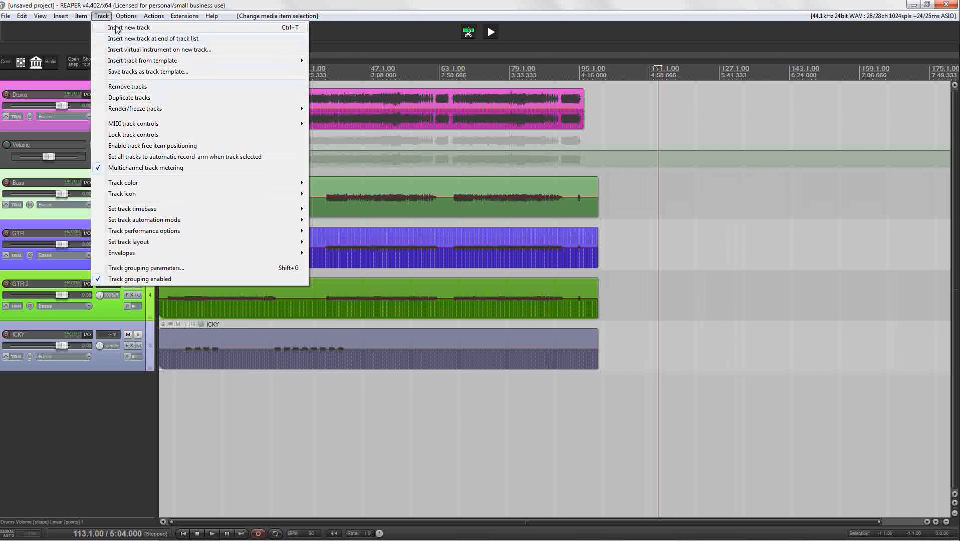
{"action": "mouse_move", "coordinate": [120, 63]}
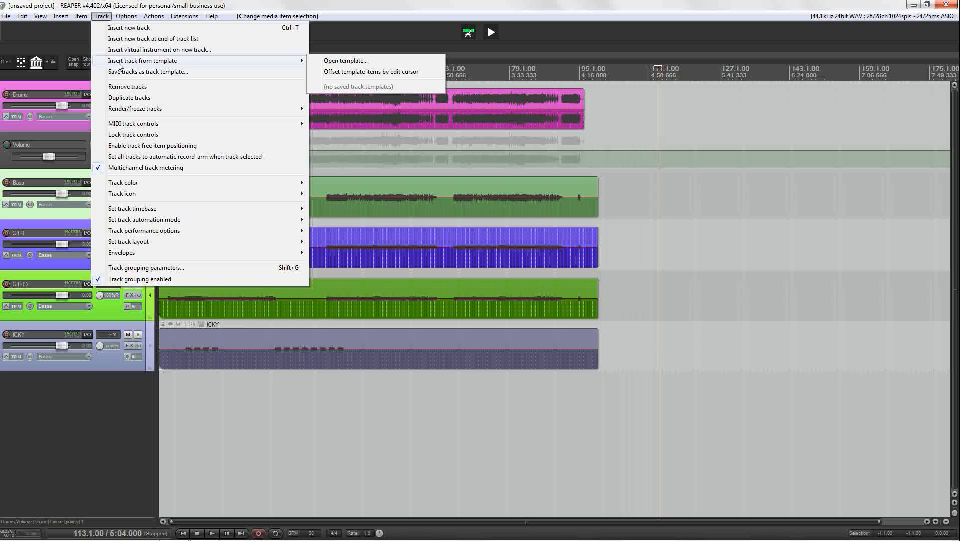
{"action": "mouse_move", "coordinate": [150, 124]}
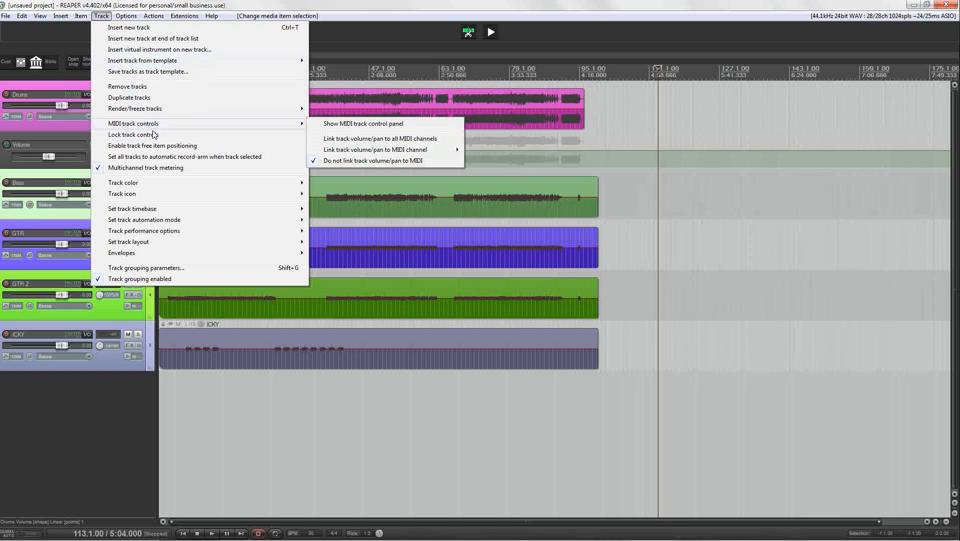
{"action": "mouse_move", "coordinate": [223, 183]}
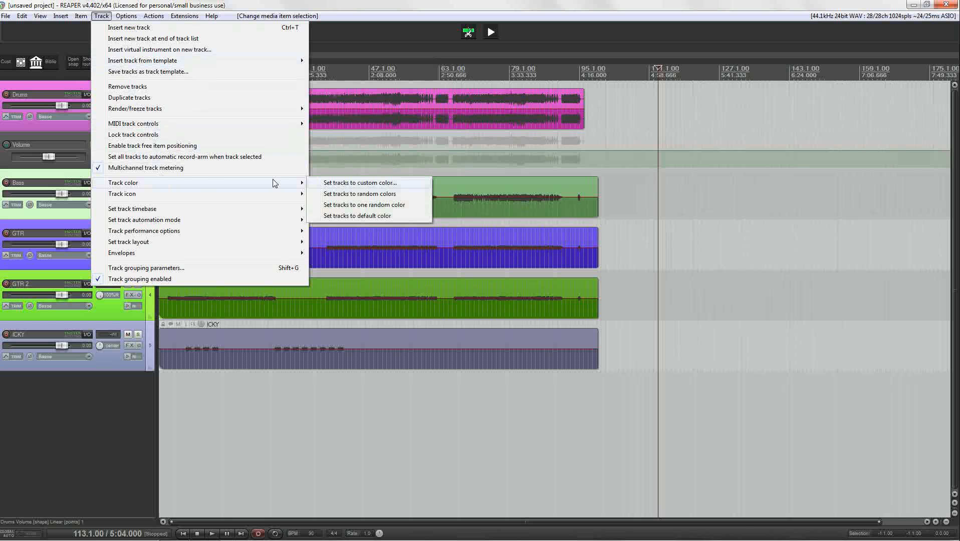
{"action": "mouse_move", "coordinate": [162, 195]}
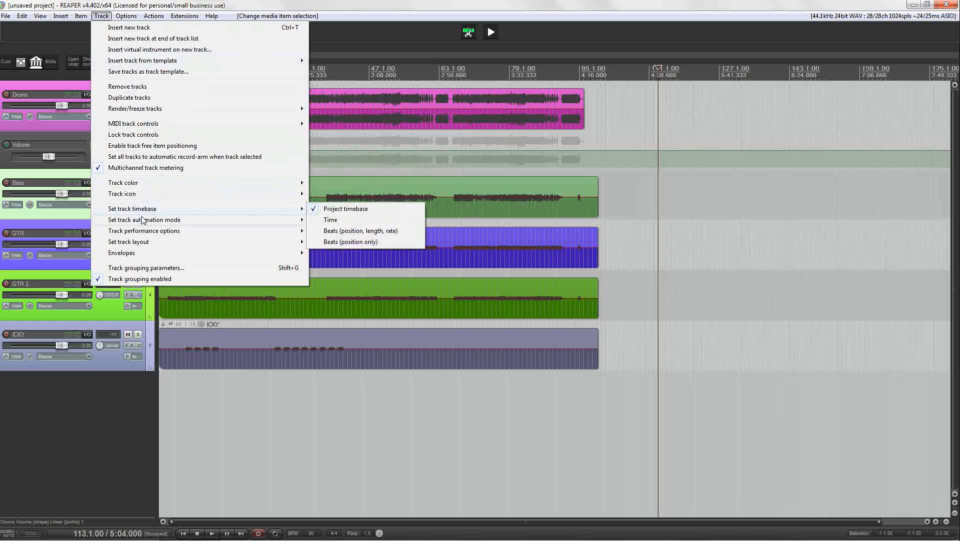
{"action": "mouse_move", "coordinate": [212, 237]}
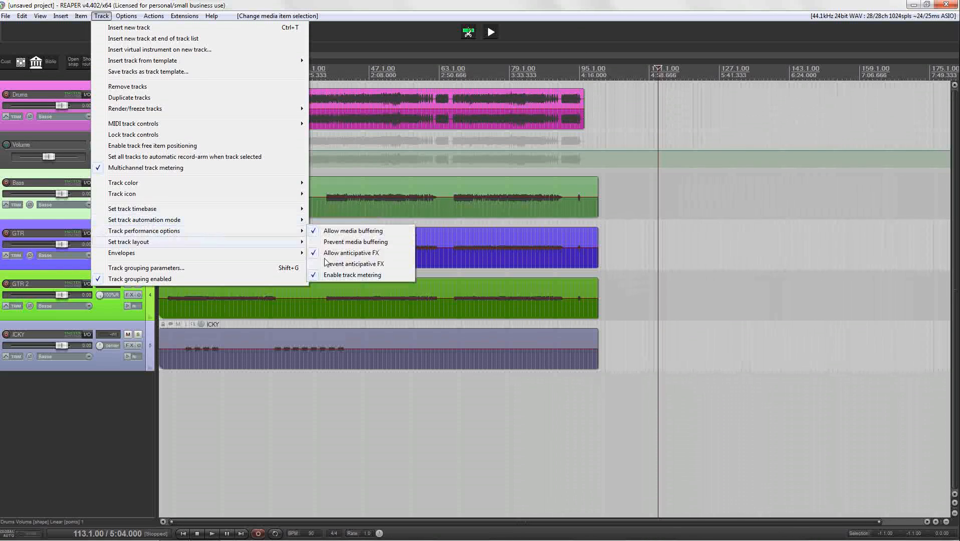
{"action": "left_click", "coordinate": [646, 273]}
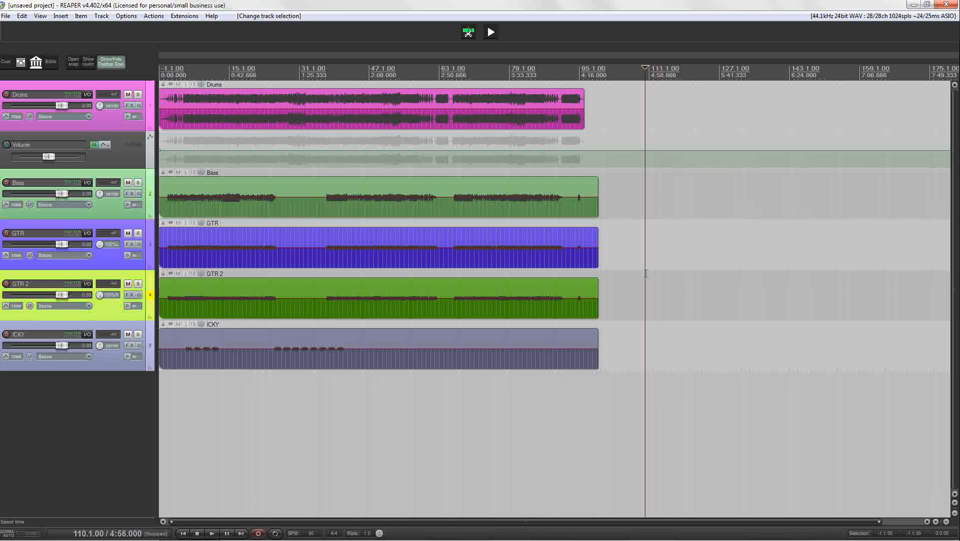
Step: Place the edit cursor at 38.1.00, then view the Actions list and close it
{"action": "left_click", "coordinate": [330, 77]}
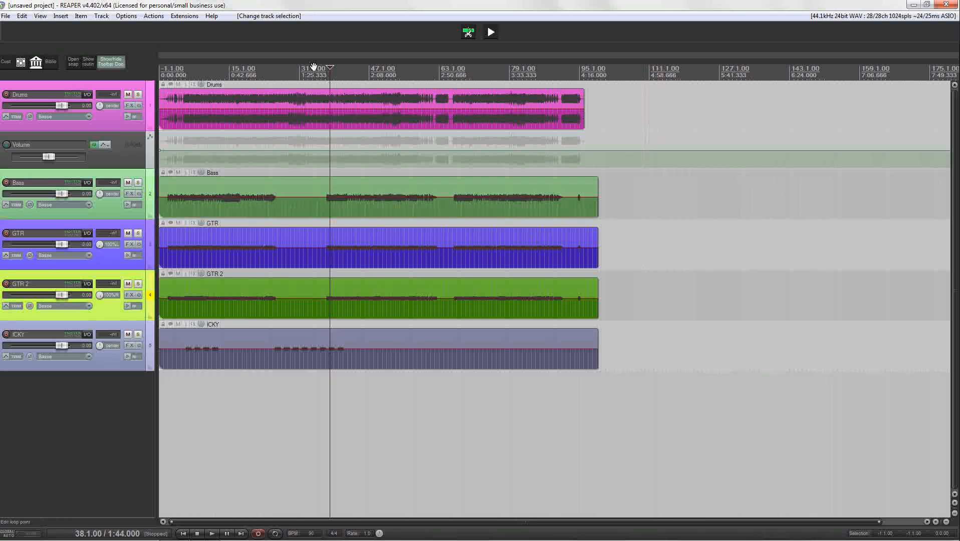
{"action": "left_click", "coordinate": [158, 17]}
{"action": "left_click", "coordinate": [165, 26]}
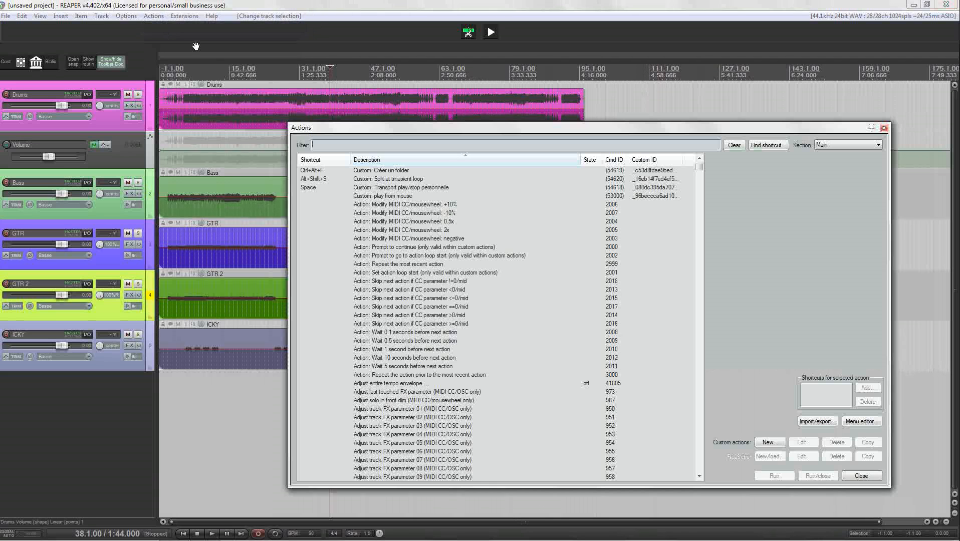
{"action": "left_click", "coordinate": [884, 128]}
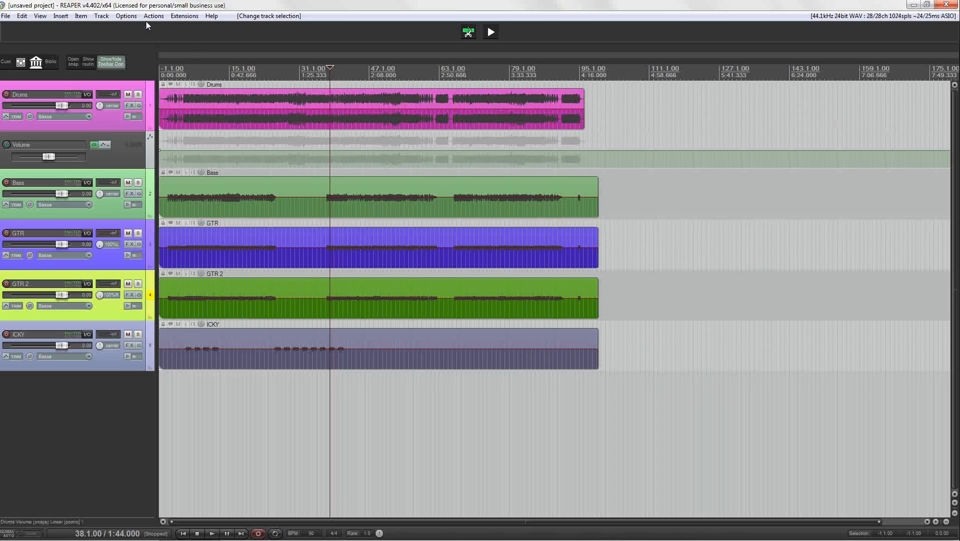
Step: Open the menu and toolbar customization and display the contents of Floating toolbar 2 (Toolbar 2)
{"action": "left_click", "coordinate": [125, 15]}
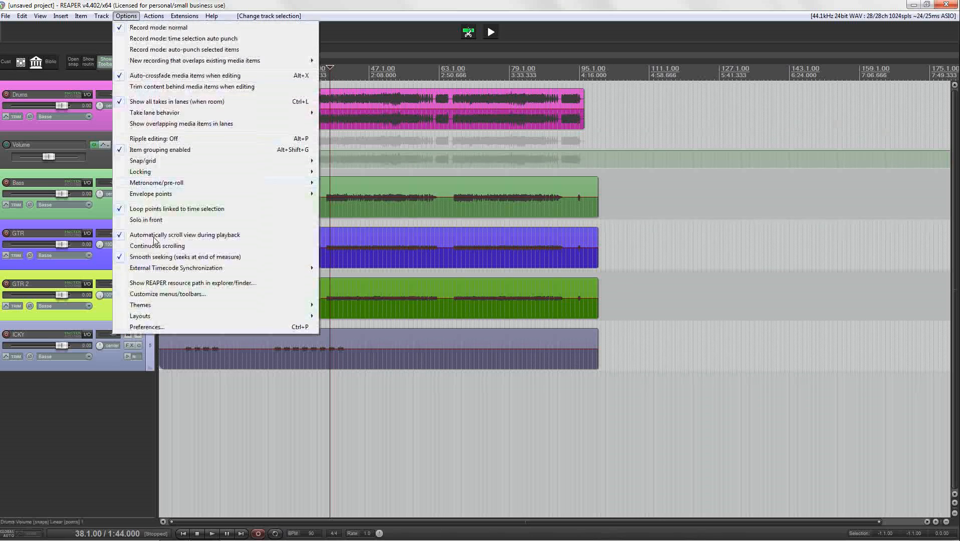
{"action": "left_click", "coordinate": [157, 294]}
{"action": "left_click_drag", "start_coordinate": [487, 76], "coordinate": [377, 72]}
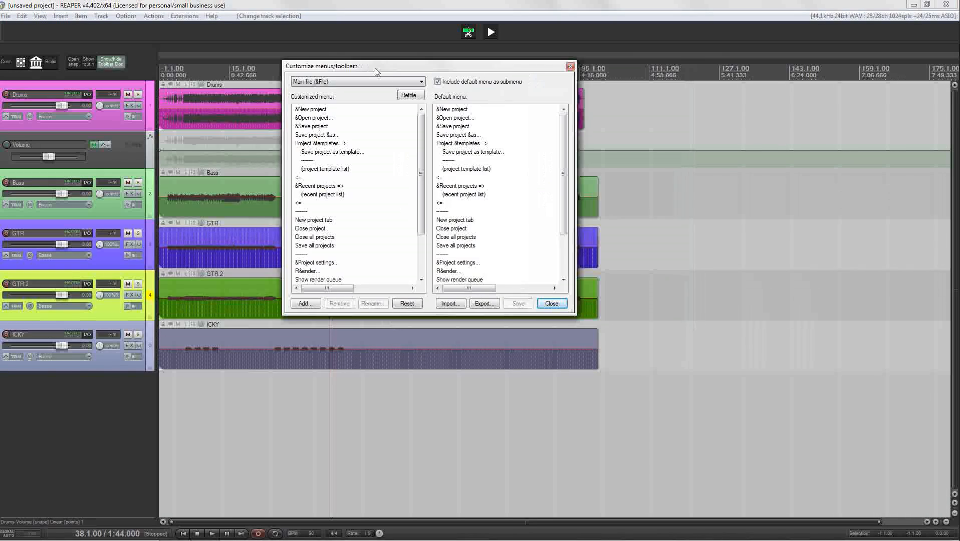
{"action": "left_click", "coordinate": [415, 83]}
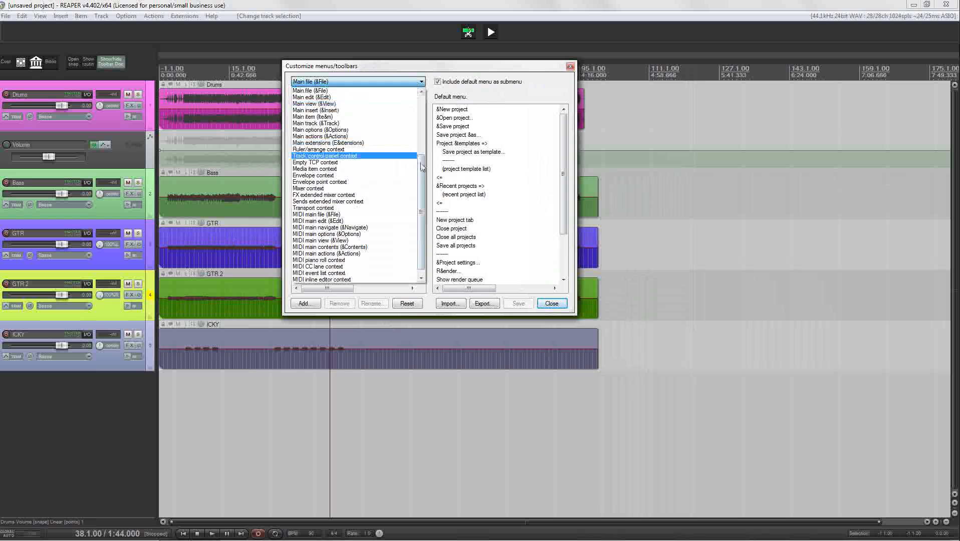
{"action": "left_click_drag", "start_coordinate": [423, 156], "coordinate": [423, 100]}
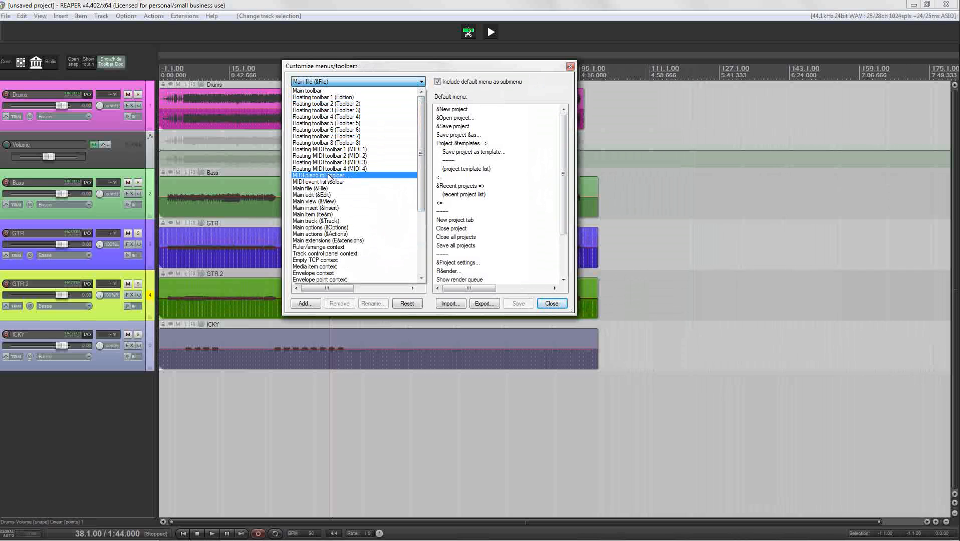
{"action": "left_click", "coordinate": [326, 105]}
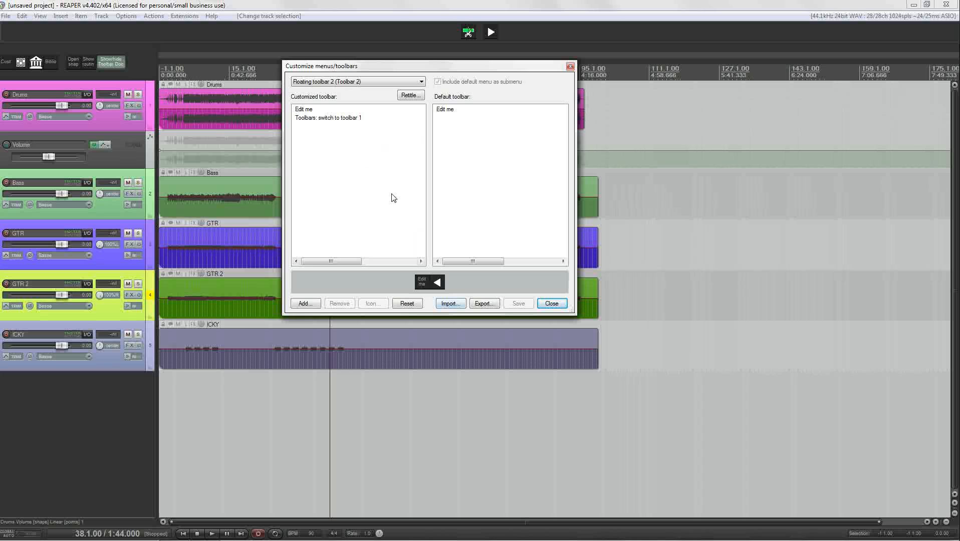
Step: Browse the full list of customizable toolbars, main menus and context menus, keeping Floating toolbar 2 (Toolbar 2) selected
{"action": "left_click", "coordinate": [365, 83]}
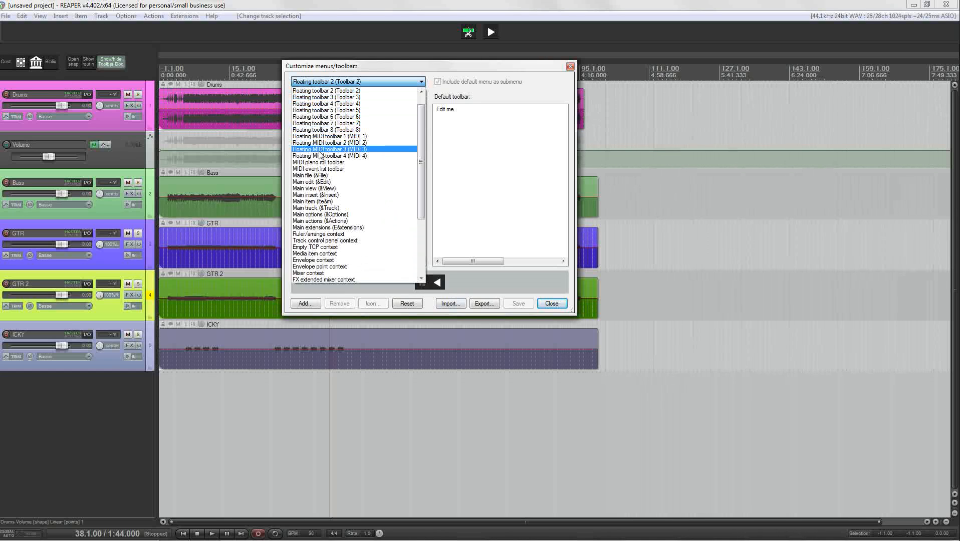
{"action": "left_click_drag", "start_coordinate": [425, 156], "coordinate": [425, 219]}
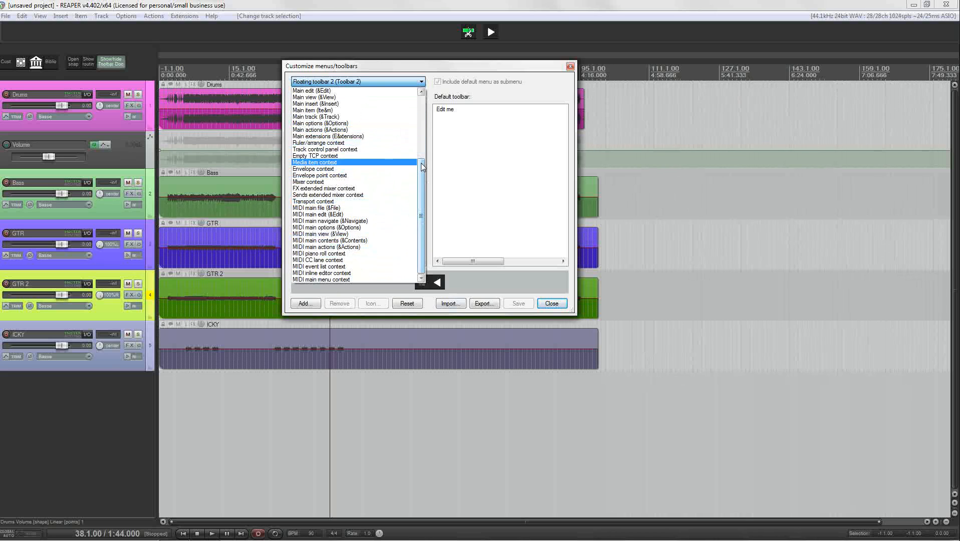
{"action": "left_click_drag", "start_coordinate": [421, 163], "coordinate": [421, 153]}
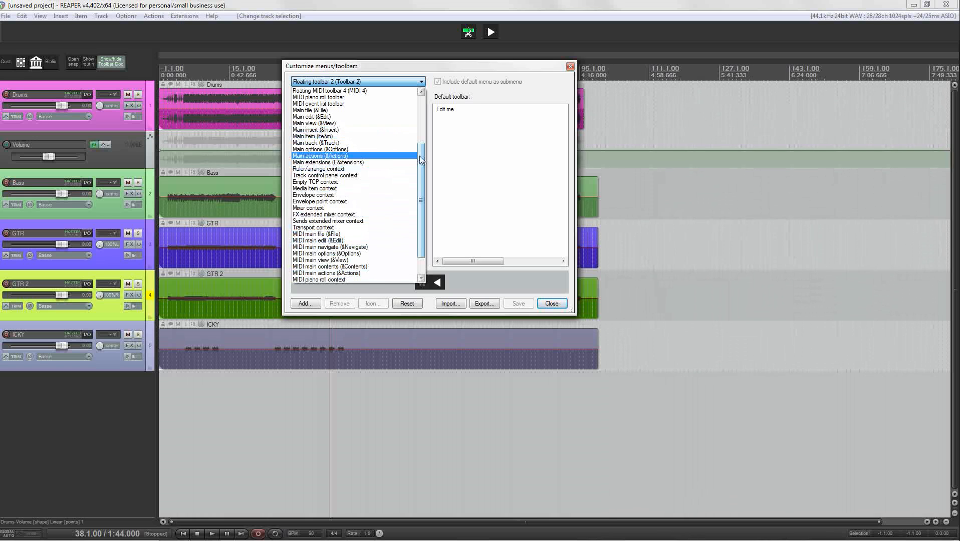
{"action": "scroll", "coordinate": [414, 160], "scroll_direction": "up", "scroll_amount": 4}
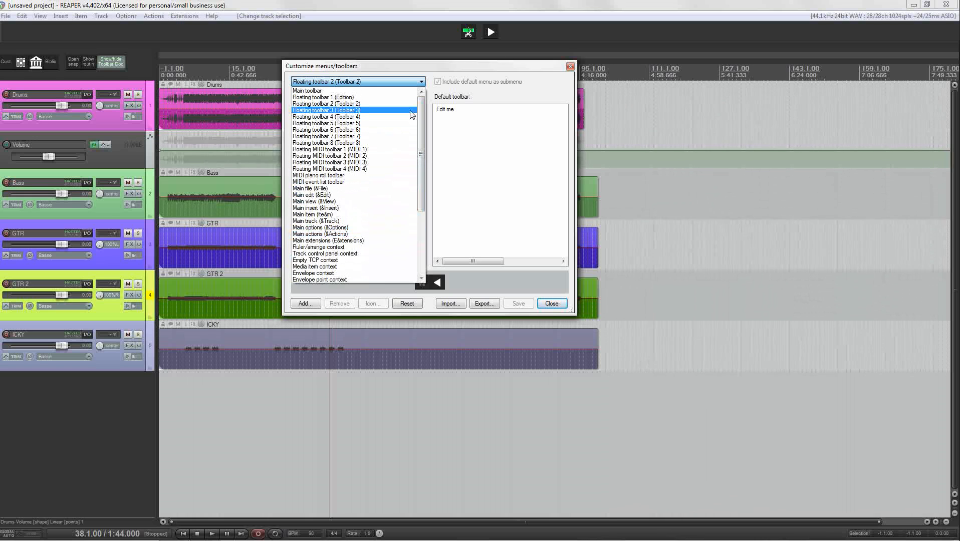
{"action": "left_click", "coordinate": [325, 104]}
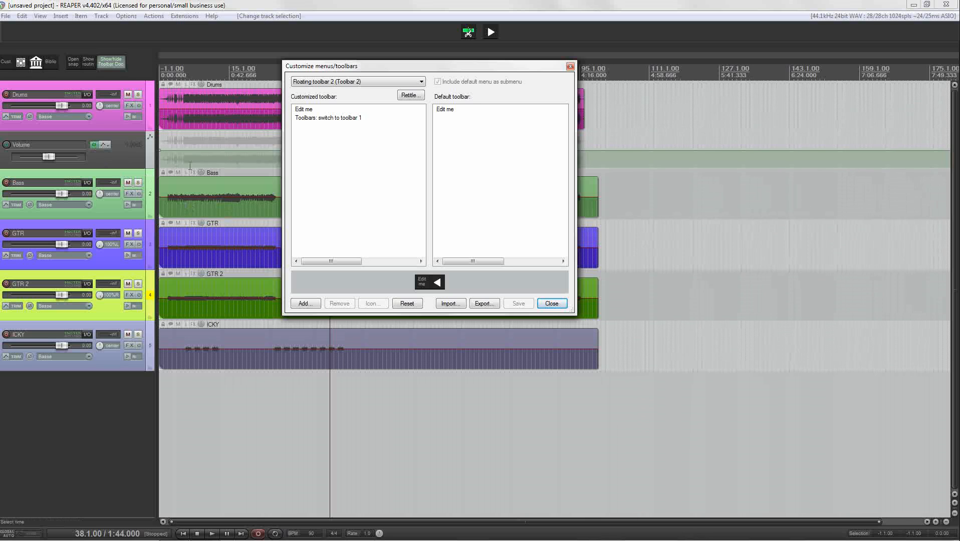
Step: View the context options of the Drums track's record arm control and of the transport's record control
{"action": "right_click", "coordinate": [7, 95]}
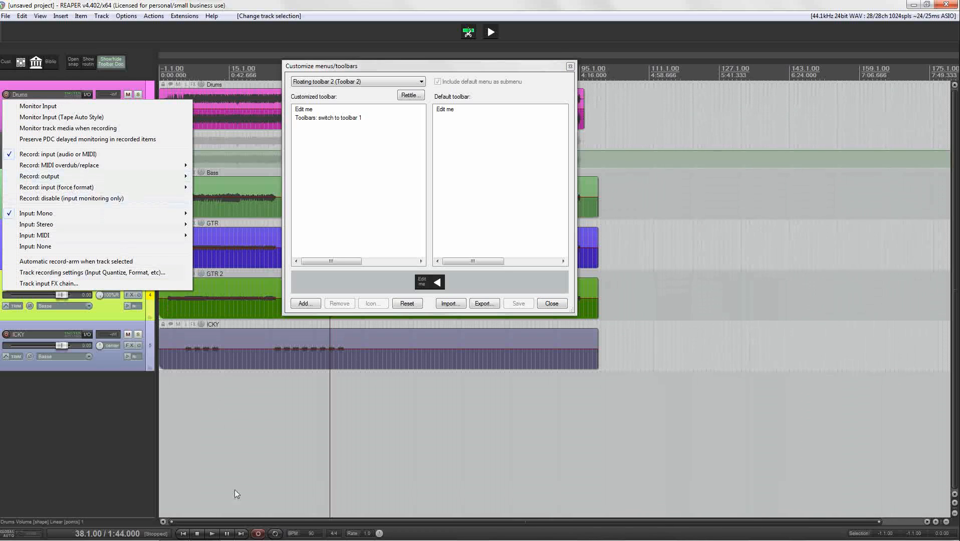
{"action": "right_click", "coordinate": [259, 535]}
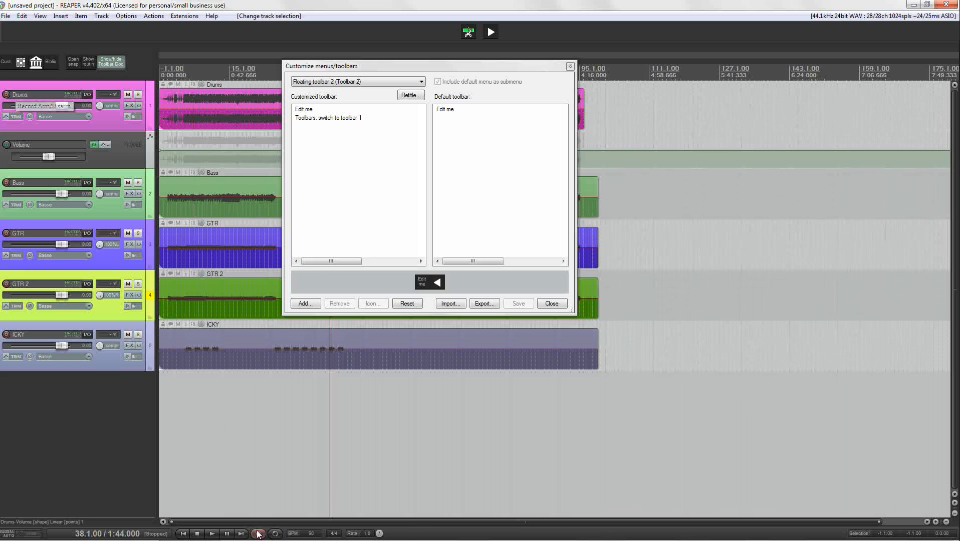
{"action": "right_click", "coordinate": [258, 535]}
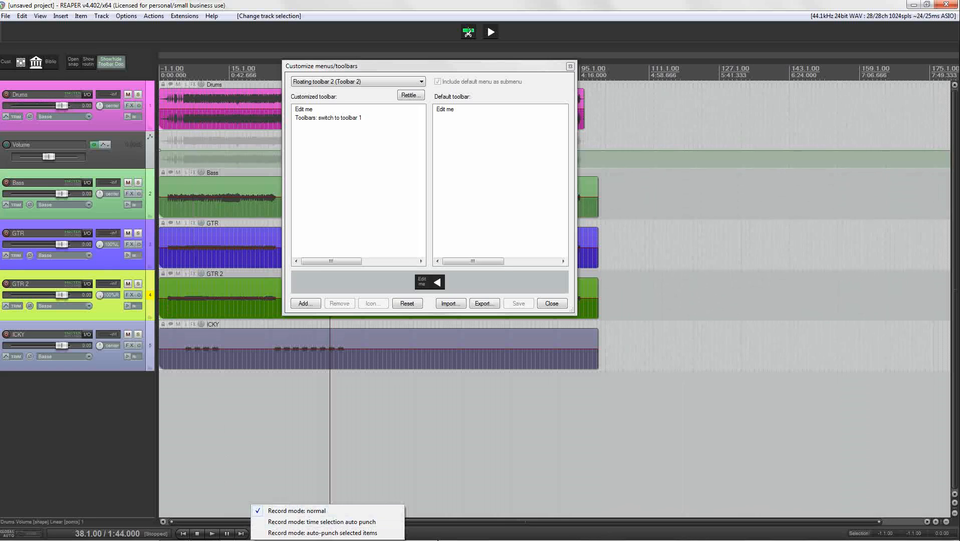
{"action": "left_click", "coordinate": [455, 537]}
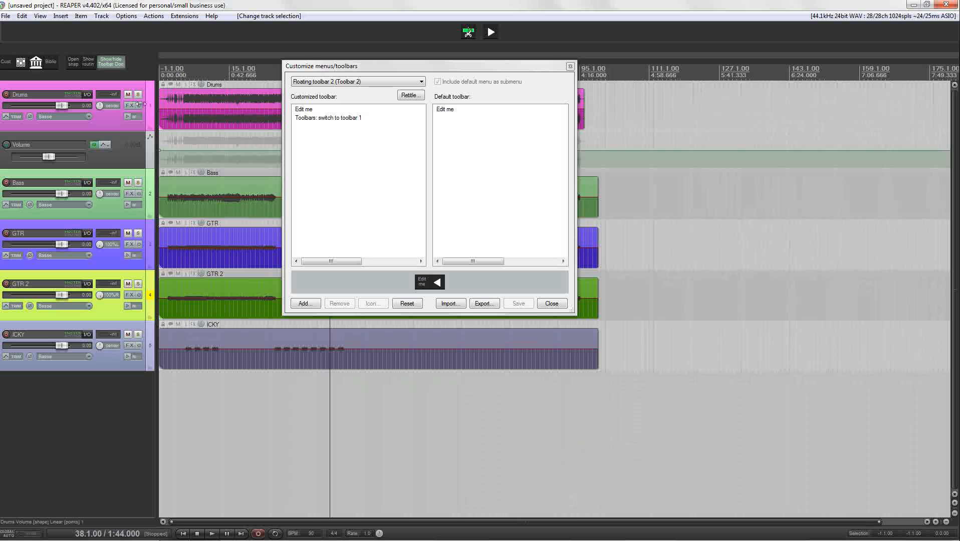
Step: Display the contents of the Main file (&File) menu for customization
{"action": "left_click", "coordinate": [372, 83]}
{"action": "scroll", "coordinate": [420, 125], "scroll_direction": "up", "scroll_amount": 1}
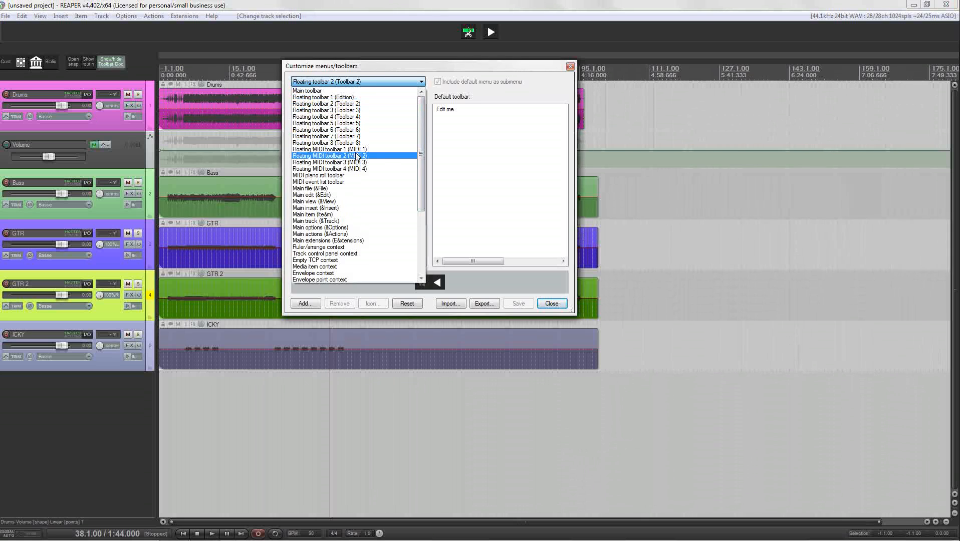
{"action": "left_click_drag", "start_coordinate": [419, 151], "coordinate": [418, 155]}
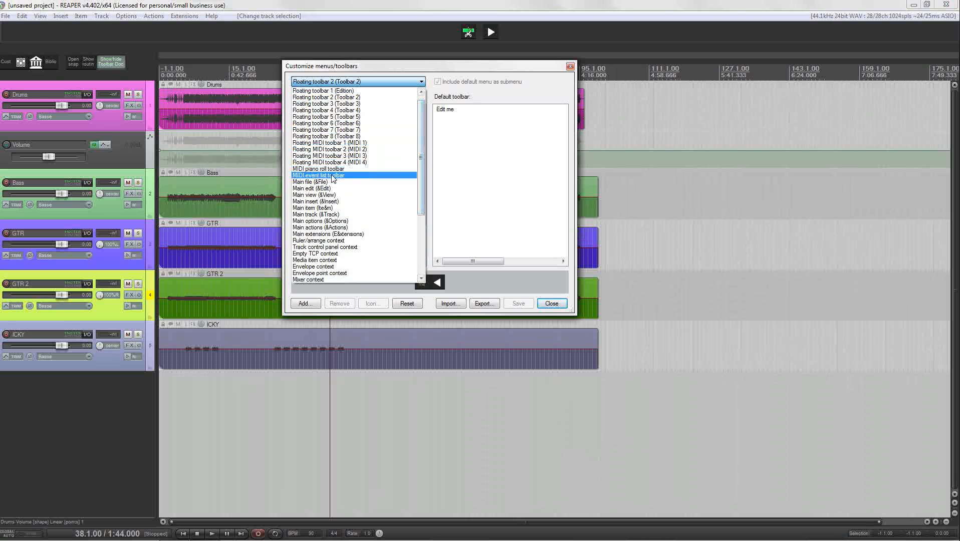
{"action": "left_click", "coordinate": [318, 182]}
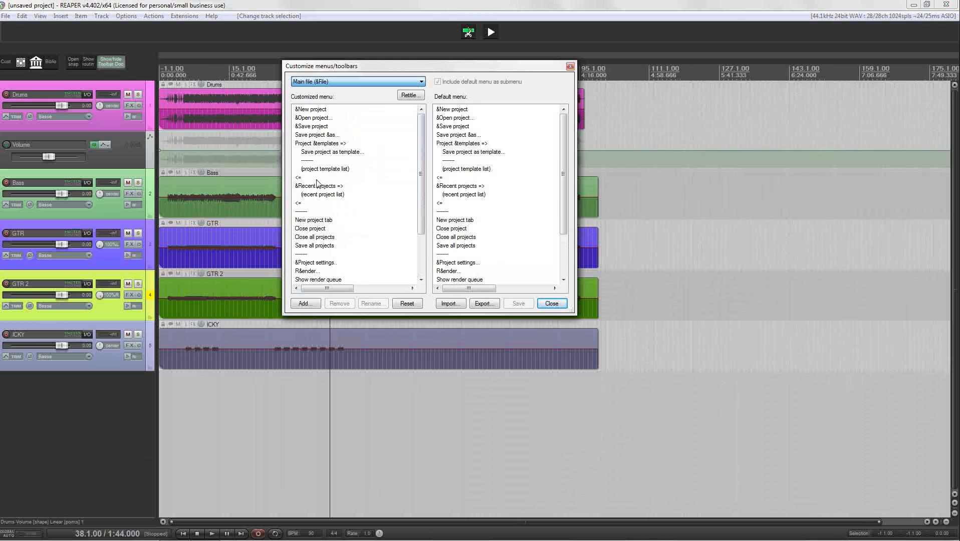
Step: Enlarge and reposition the customization dialog so the whole File menu list fits
{"action": "left_click_drag", "start_coordinate": [387, 70], "coordinate": [342, 48]}
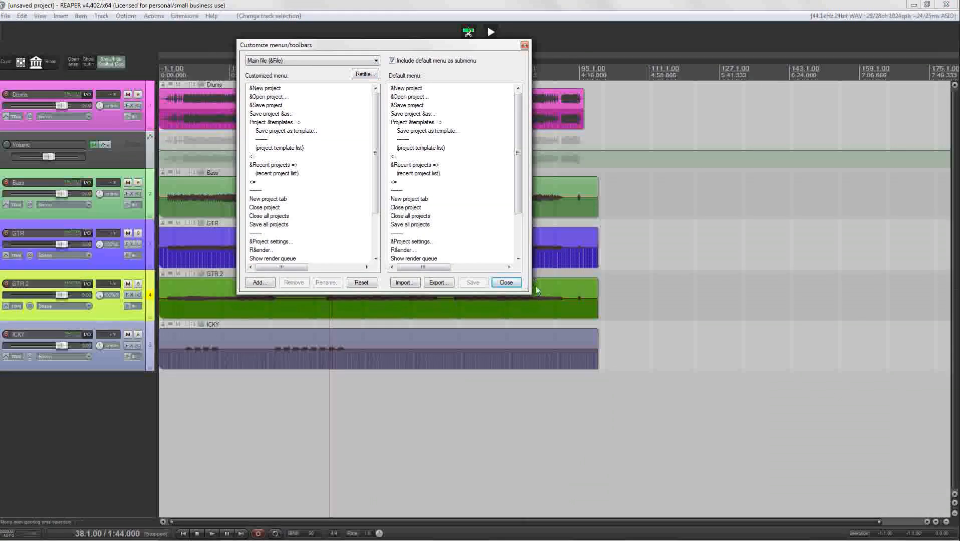
{"action": "left_click_drag", "start_coordinate": [528, 290], "coordinate": [587, 357]}
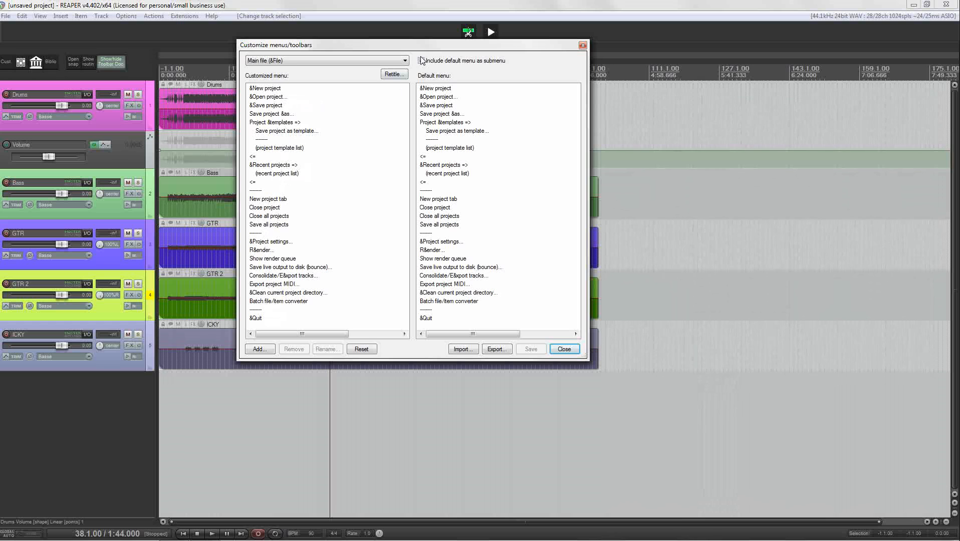
{"action": "mouse_move", "coordinate": [430, 48]}
{"action": "left_mouse_down"}
{"action": "mouse_move", "coordinate": [535, 46]}
{"action": "mouse_move", "coordinate": [515, 66]}
{"action": "mouse_move", "coordinate": [441, 54]}
{"action": "left_mouse_up"}
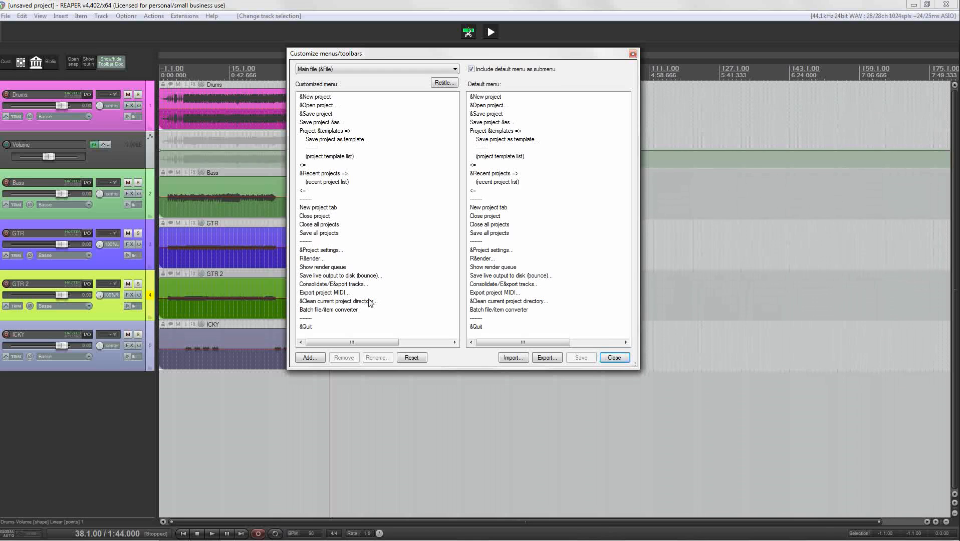
Step: Add the action "View: Show performance meter window" to the customized File menu, filtering the actions by "perf"
{"action": "left_click", "coordinate": [316, 363]}
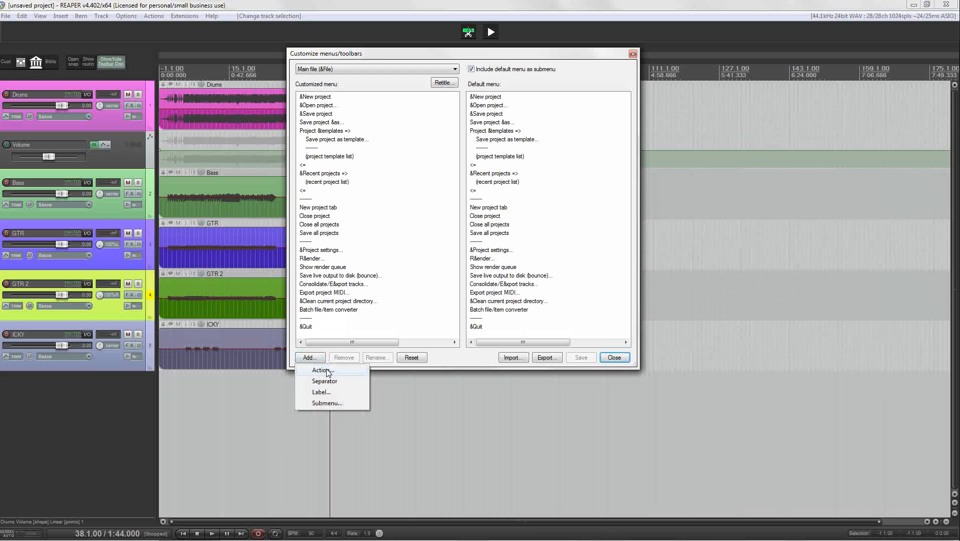
{"action": "left_click", "coordinate": [326, 369]}
{"action": "type", "text": "perf"}
{"action": "left_click", "coordinate": [382, 179]}
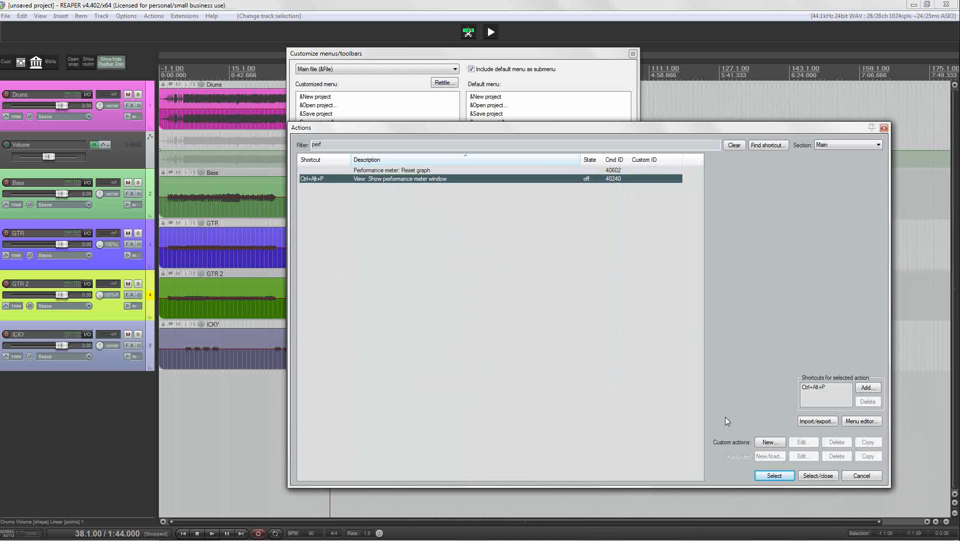
{"action": "key", "text": "Return"}
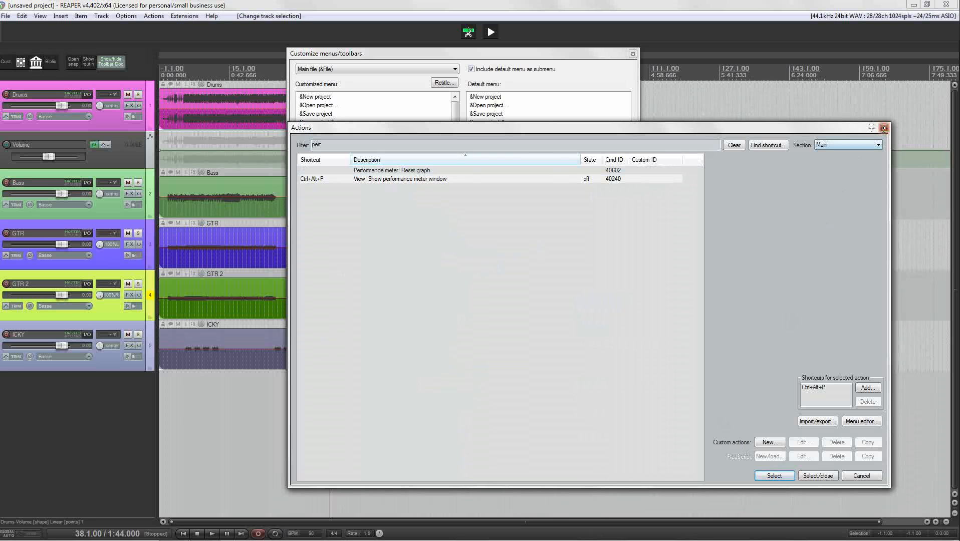
{"action": "left_click", "coordinate": [883, 127]}
Step: Move the performance meter entry above New project at the start of the customized File menu, save, and check the real File menu
{"action": "left_click_drag", "start_coordinate": [454, 297], "coordinate": [454, 312]}
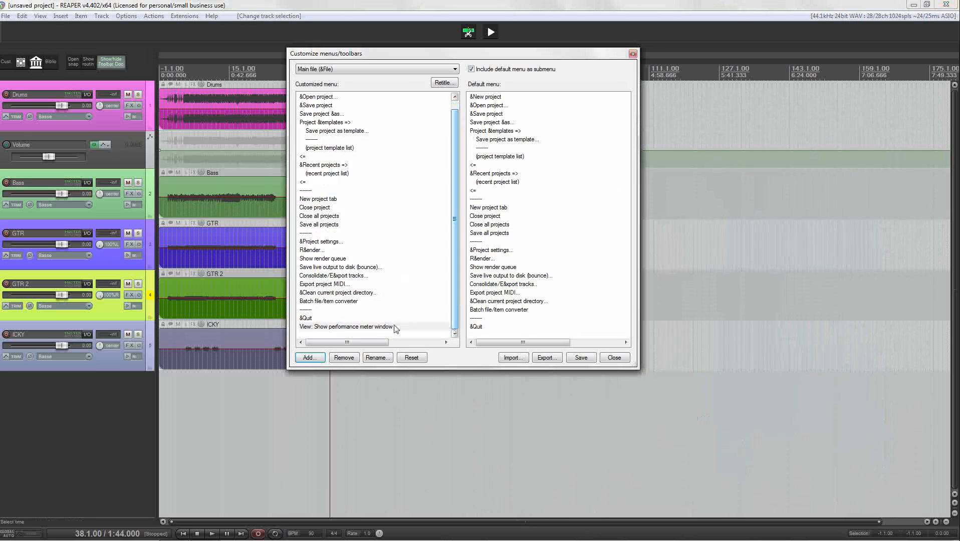
{"action": "left_click_drag", "start_coordinate": [339, 329], "coordinate": [341, 105]}
{"action": "left_click_drag", "start_coordinate": [452, 148], "coordinate": [452, 139]}
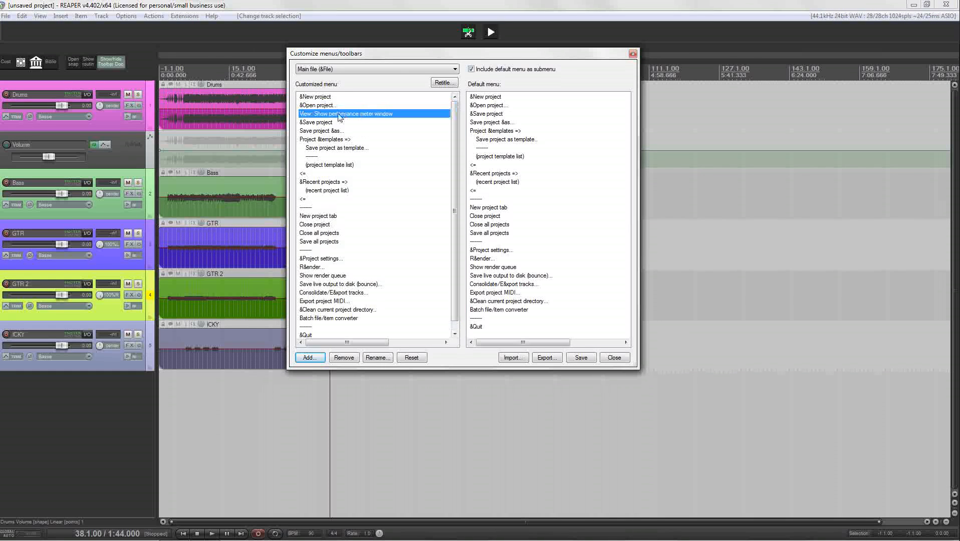
{"action": "left_click_drag", "start_coordinate": [336, 116], "coordinate": [335, 103]}
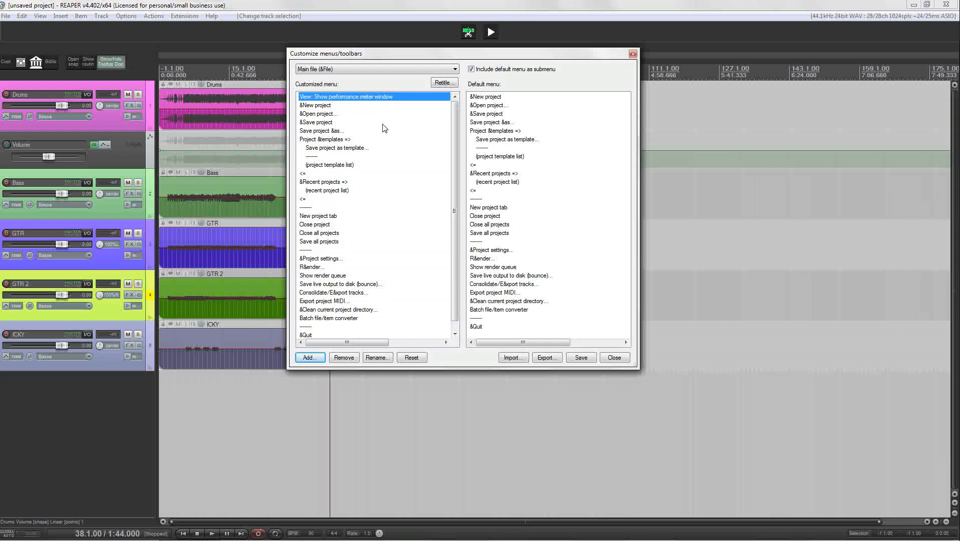
{"action": "left_click", "coordinate": [582, 357]}
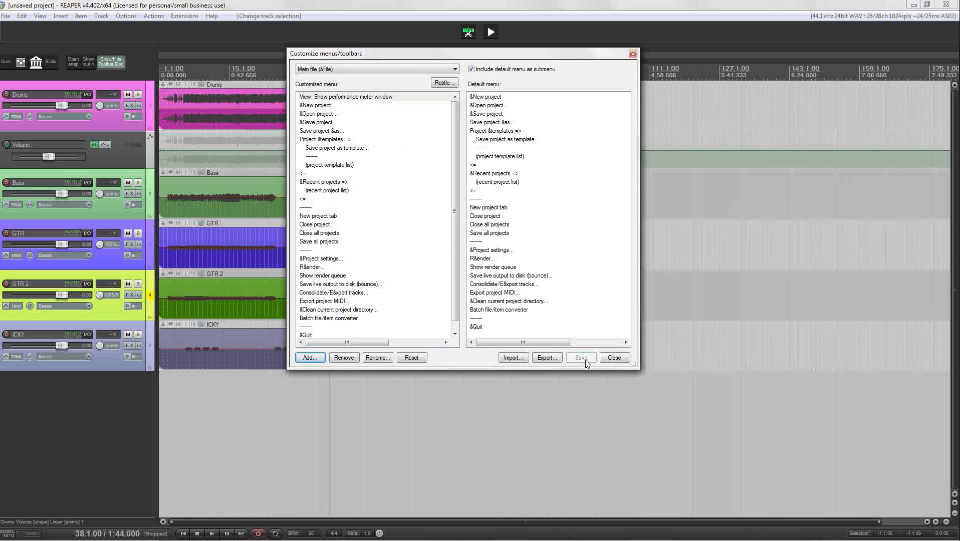
{"action": "left_click", "coordinate": [7, 16]}
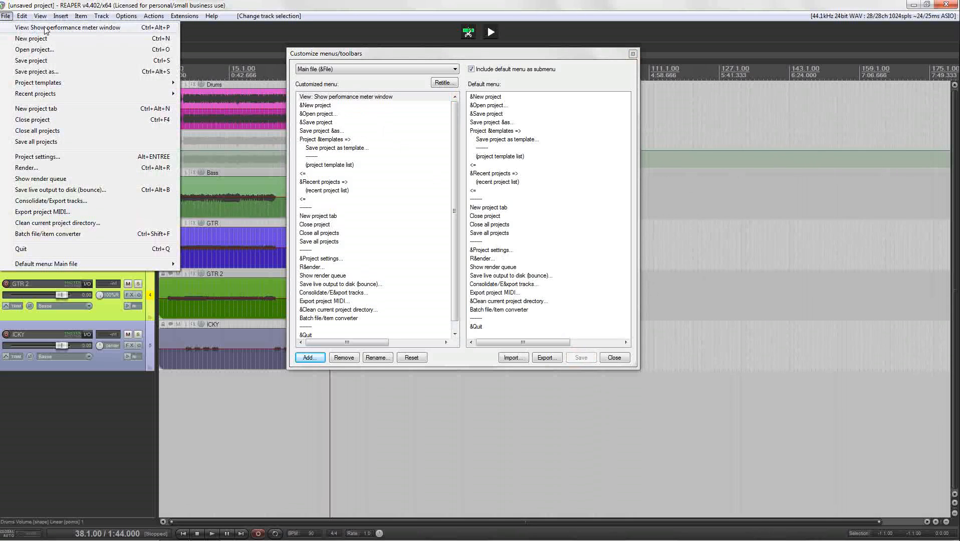
Step: Rename the performance meter entry to "CPU", save the customization, and check it in the File menu
{"action": "left_click", "coordinate": [349, 97]}
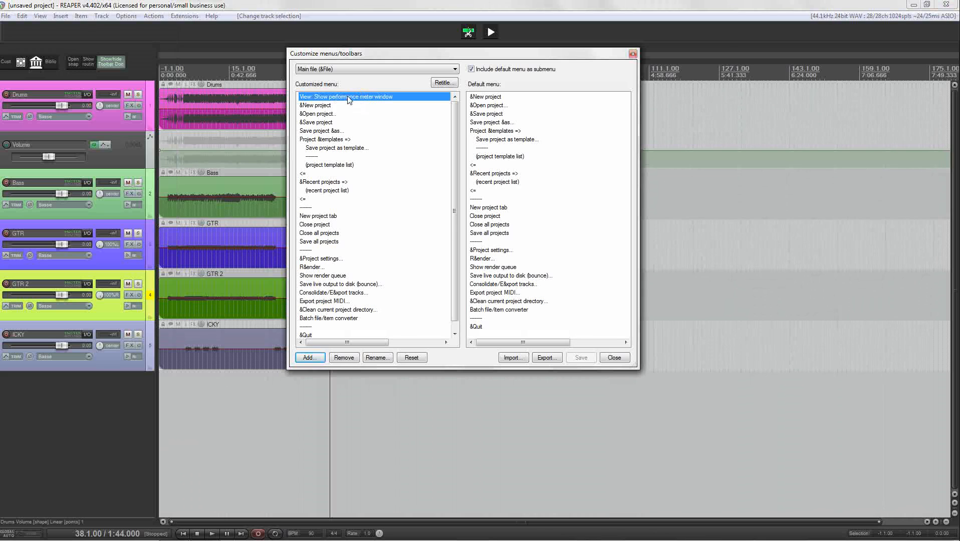
{"action": "left_click", "coordinate": [323, 106]}
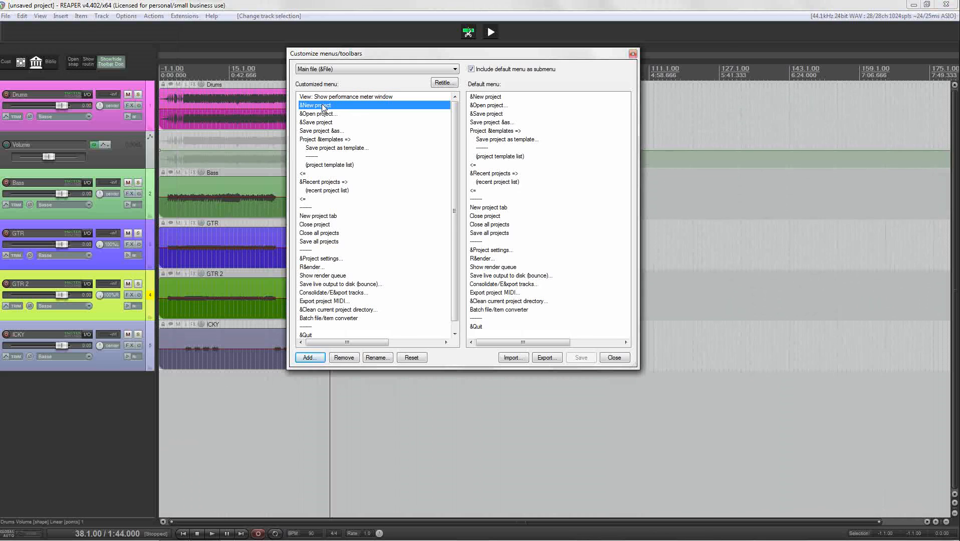
{"action": "left_click", "coordinate": [350, 98]}
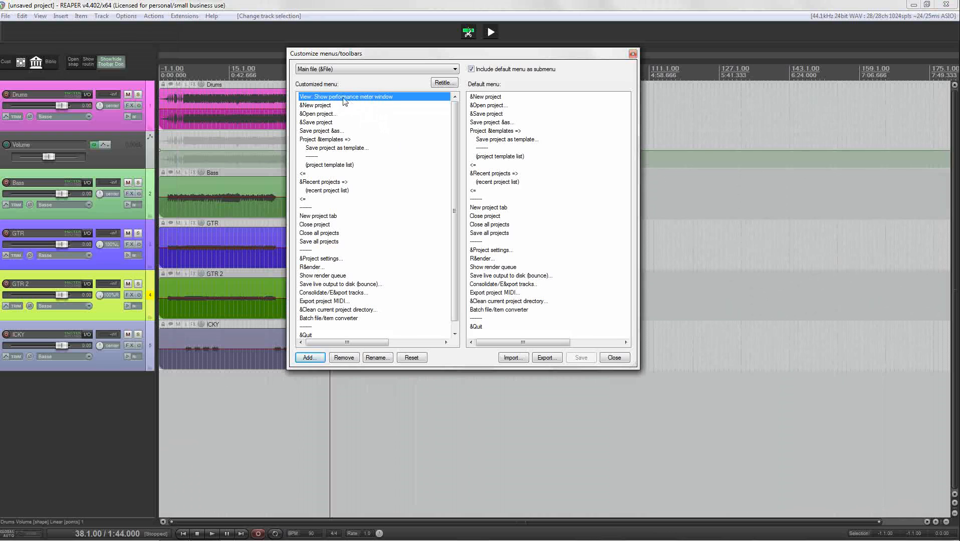
{"action": "left_click", "coordinate": [377, 358]}
{"action": "type", "text": "CPU"}
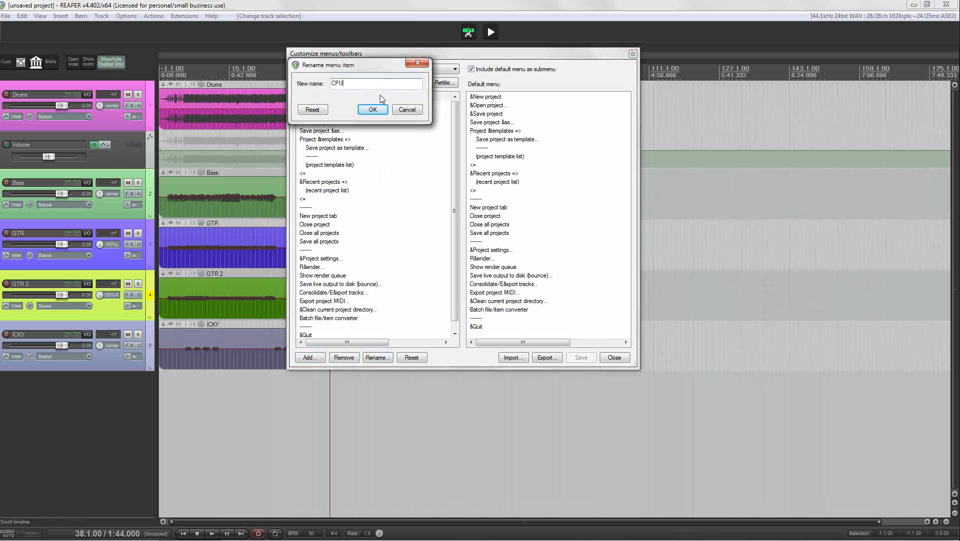
{"action": "left_click", "coordinate": [374, 109]}
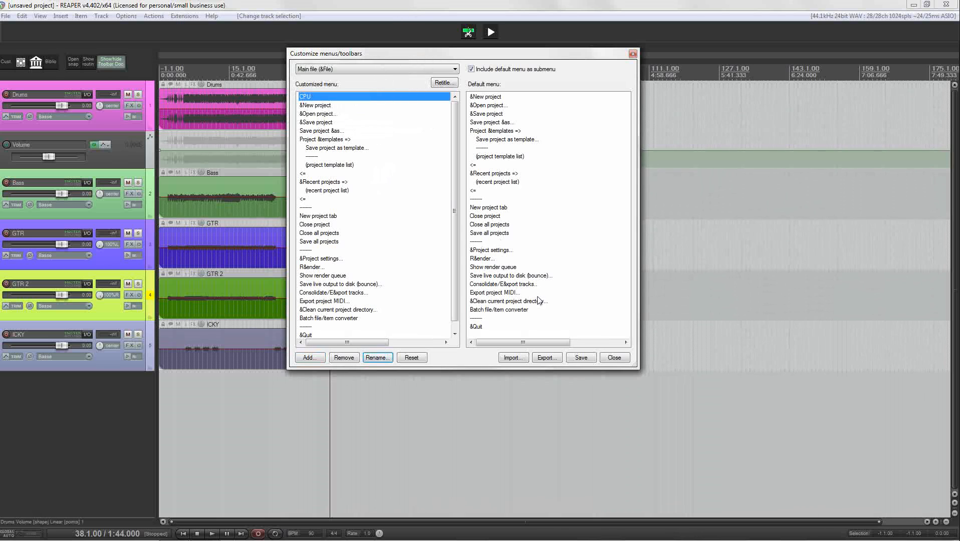
{"action": "left_click", "coordinate": [582, 358]}
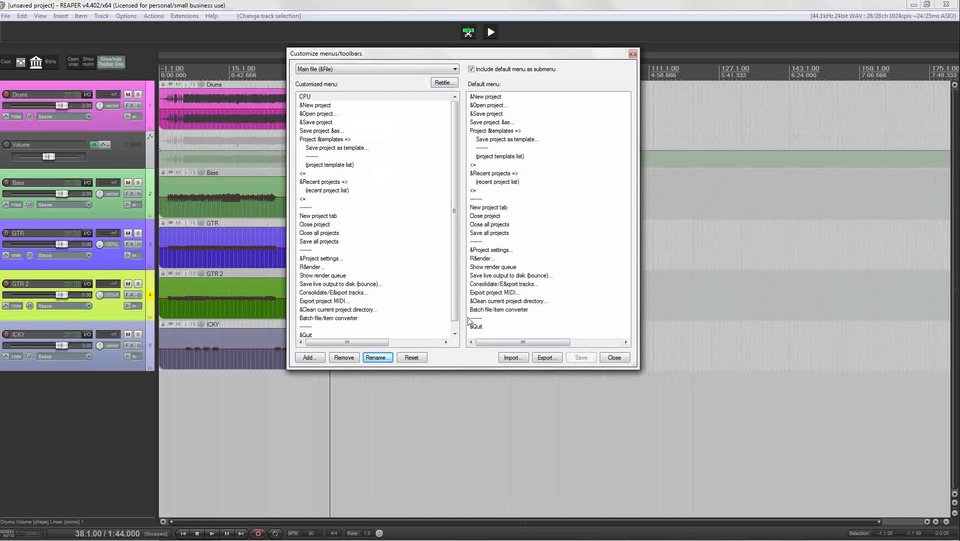
{"action": "left_click", "coordinate": [6, 17]}
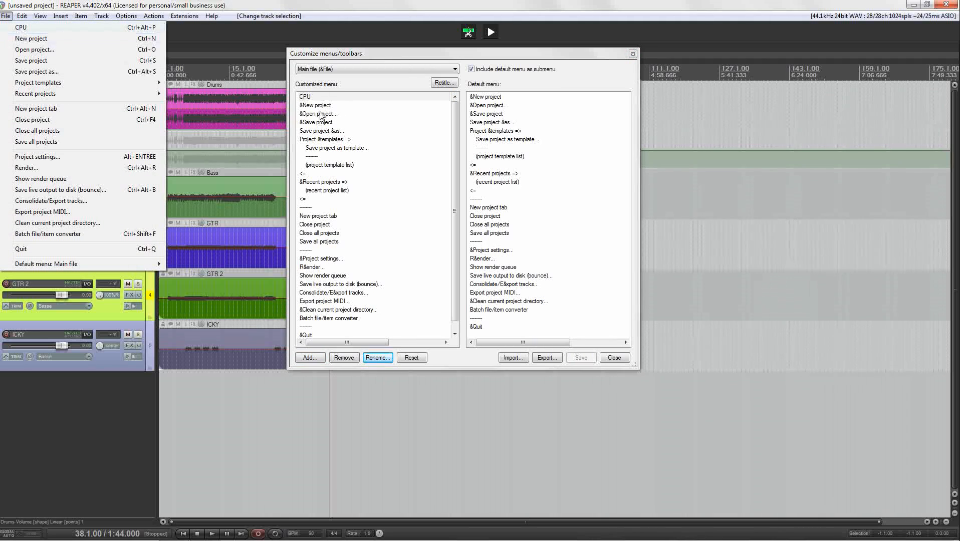
Step: Rename the New project entry to "Nouveau projet", save the customization, and check it in the File menu
{"action": "left_click", "coordinate": [321, 106]}
{"action": "left_click", "coordinate": [370, 358]}
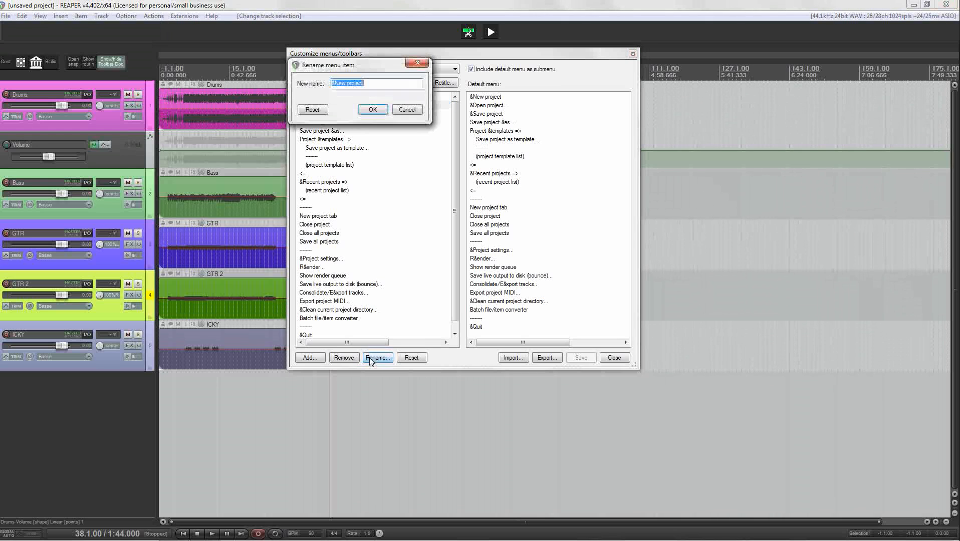
{"action": "type", "text": "Nouveau projet"}
{"action": "left_click", "coordinate": [378, 112]}
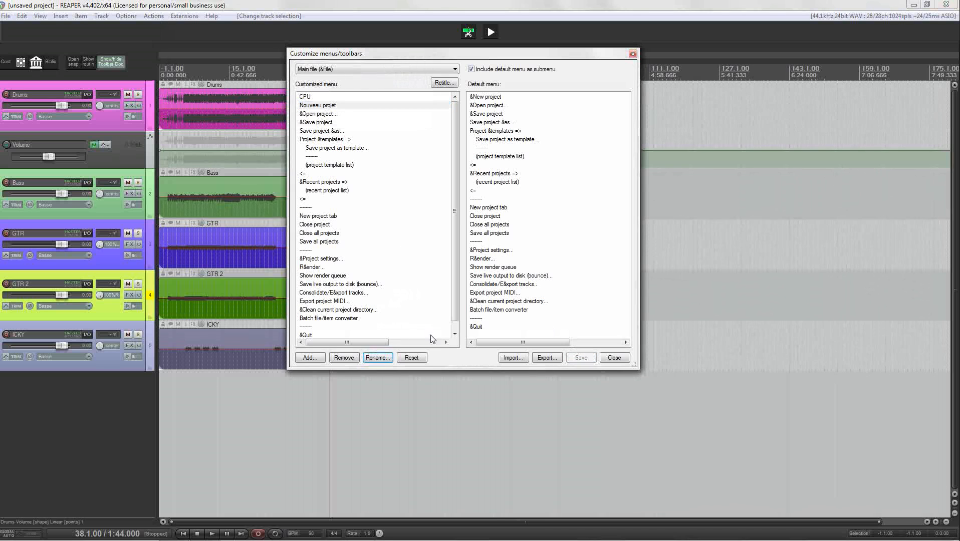
{"action": "left_click", "coordinate": [5, 16]}
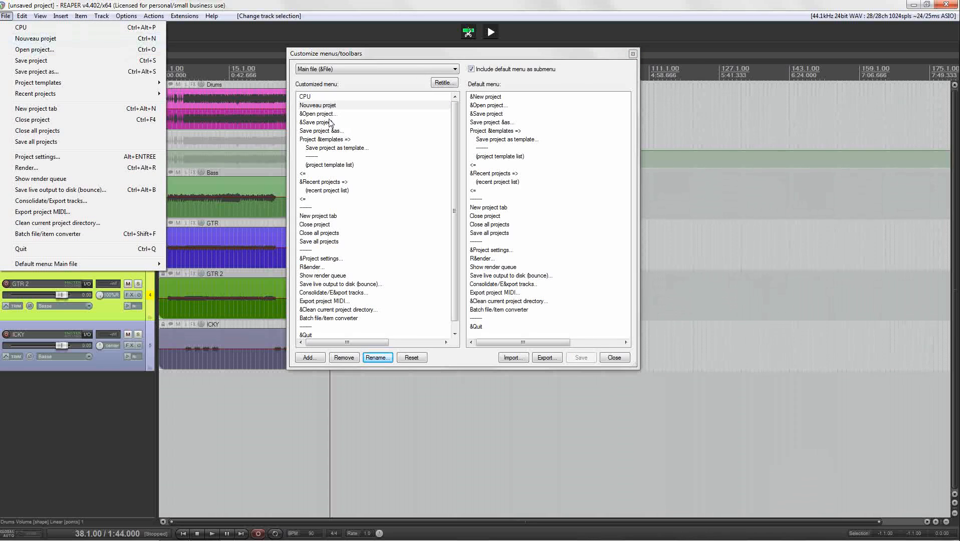
{"action": "left_click", "coordinate": [354, 82]}
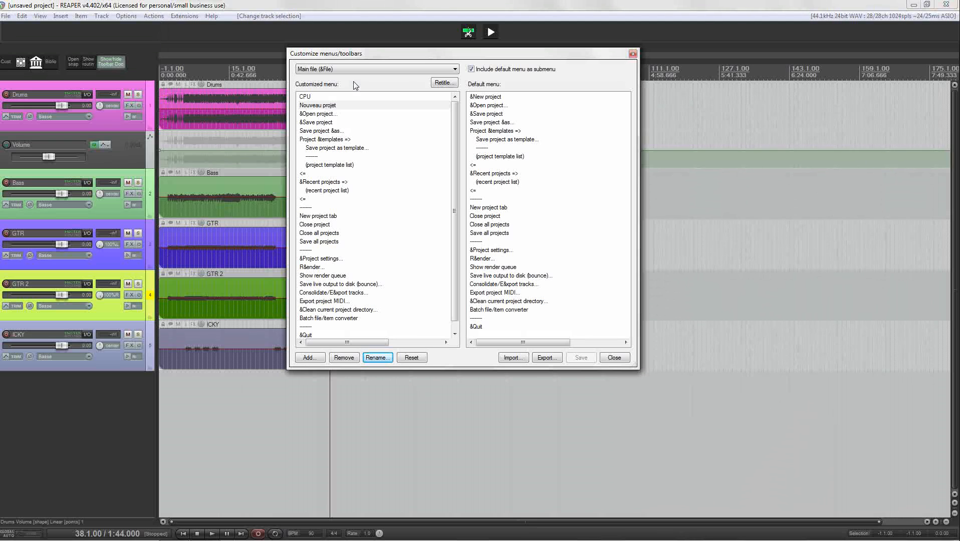
Step: Add a separator between the CPU and Nouveau projet entries of the customized File menu
{"action": "left_click", "coordinate": [319, 358]}
{"action": "left_click", "coordinate": [329, 382]}
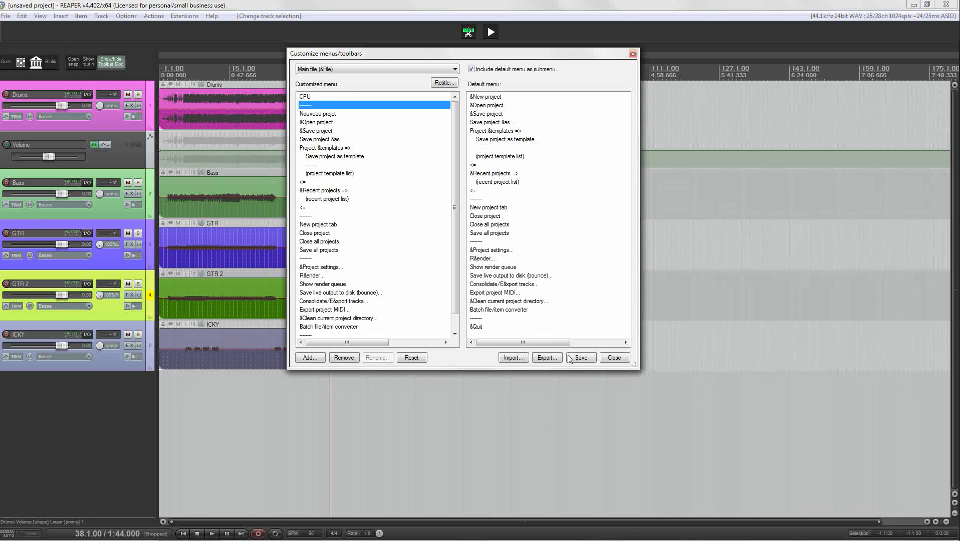
Step: Save the customized File menu and check the separator between CPU and Nouveau projet in the real File menu
{"action": "left_click", "coordinate": [584, 359]}
{"action": "left_click", "coordinate": [6, 15]}
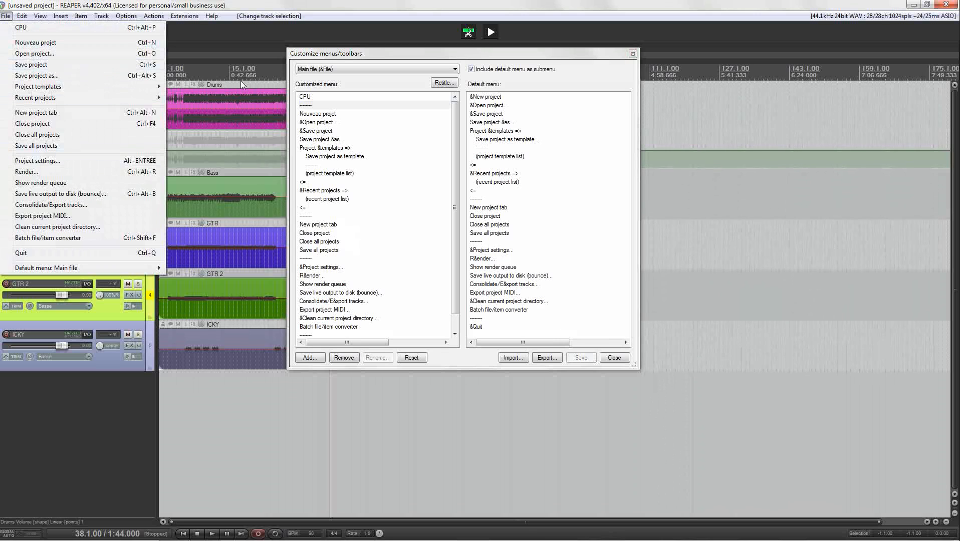
{"action": "left_click", "coordinate": [363, 58]}
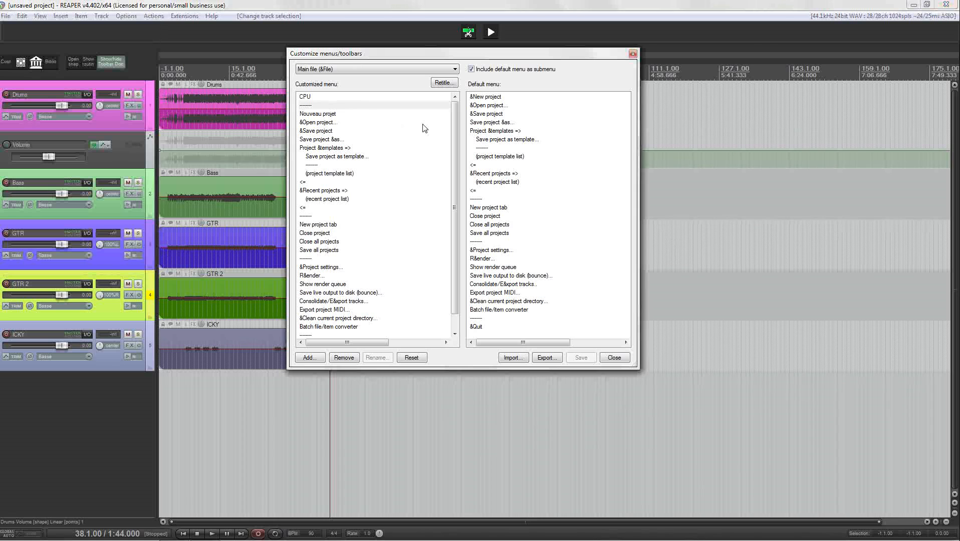
Step: Examine the project settings, render, export and batch converter entries in the customized File menu
{"action": "scroll", "coordinate": [457, 135], "scroll_direction": "down", "scroll_amount": 1}
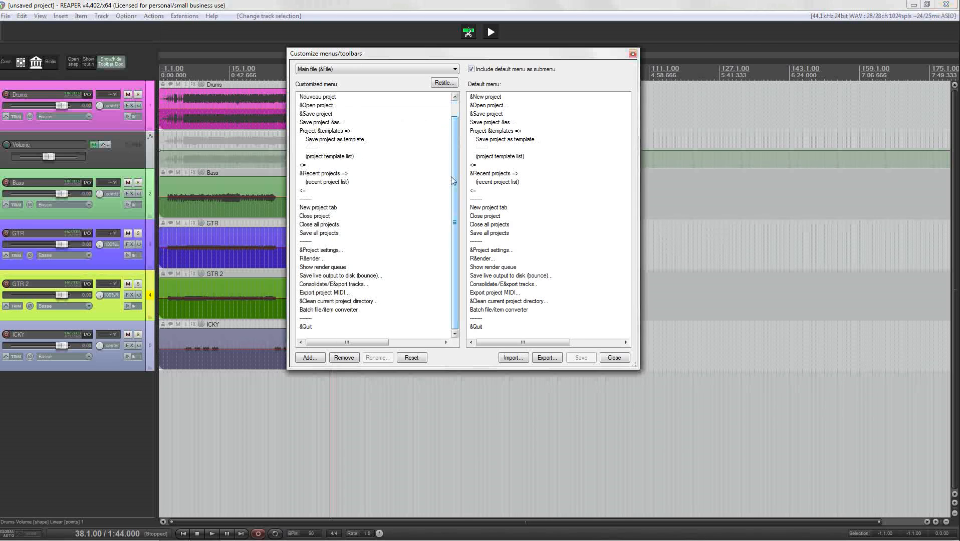
{"action": "left_click", "coordinate": [314, 259]}
{"action": "left_click", "coordinate": [325, 268]}
{"action": "left_click", "coordinate": [327, 276]}
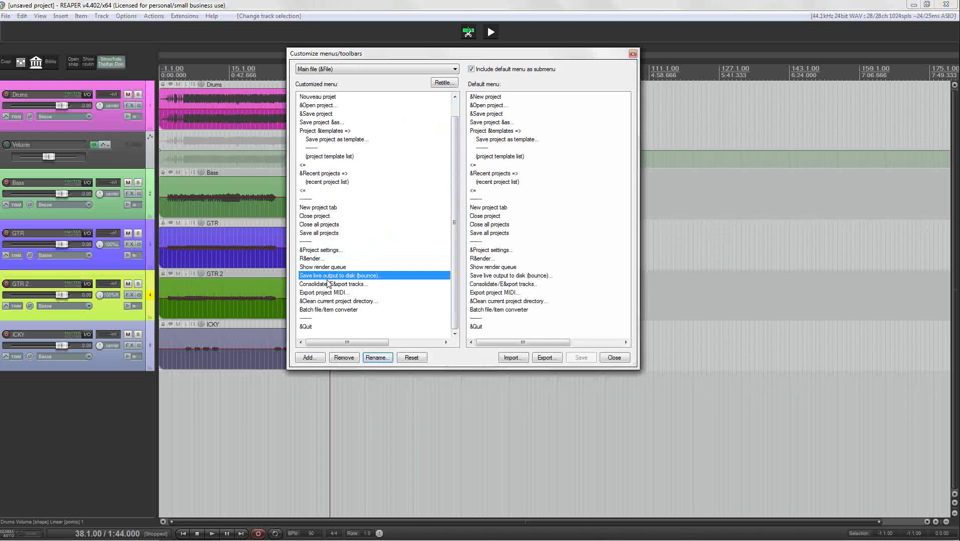
{"action": "left_click", "coordinate": [329, 284]}
{"action": "left_click", "coordinate": [332, 294]}
{"action": "left_click", "coordinate": [332, 301]}
{"action": "left_click", "coordinate": [331, 311]}
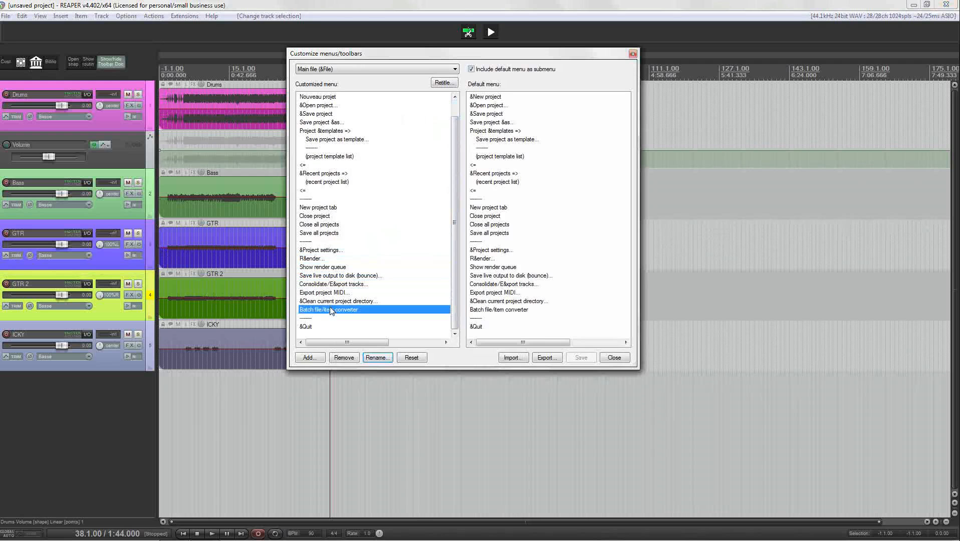
{"action": "left_click", "coordinate": [322, 251]}
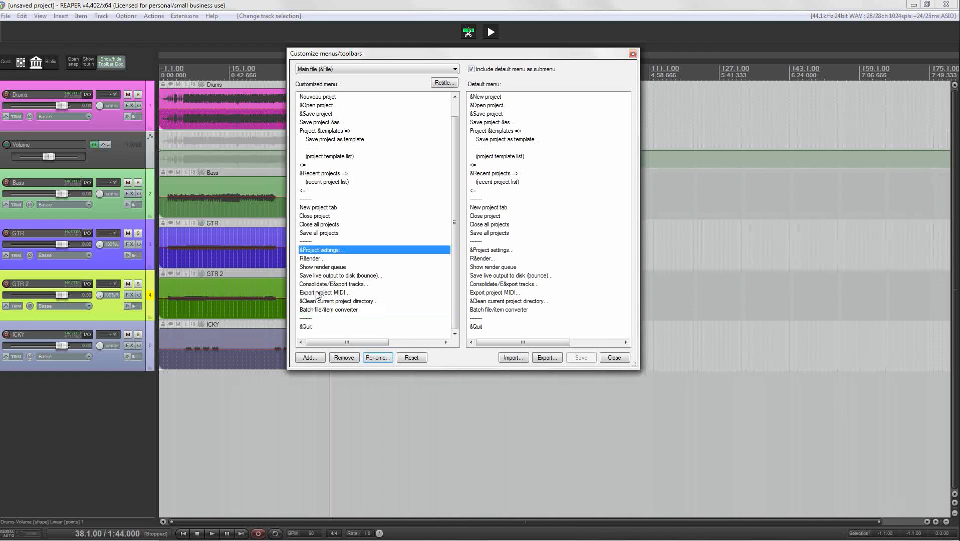
Step: Add a submenu named "Render" directly above the Render entry of the customized File menu
{"action": "left_click", "coordinate": [318, 259]}
{"action": "left_click", "coordinate": [310, 357]}
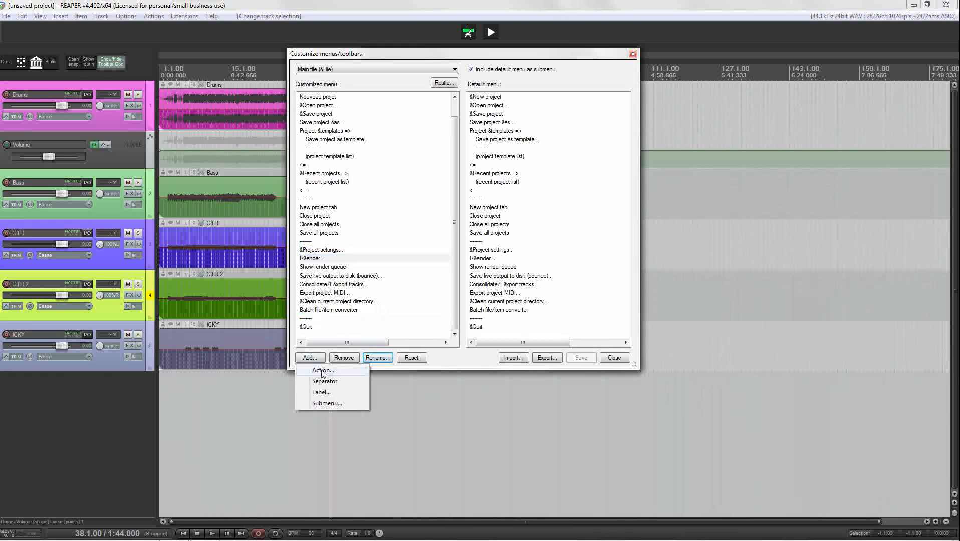
{"action": "left_click", "coordinate": [327, 403]}
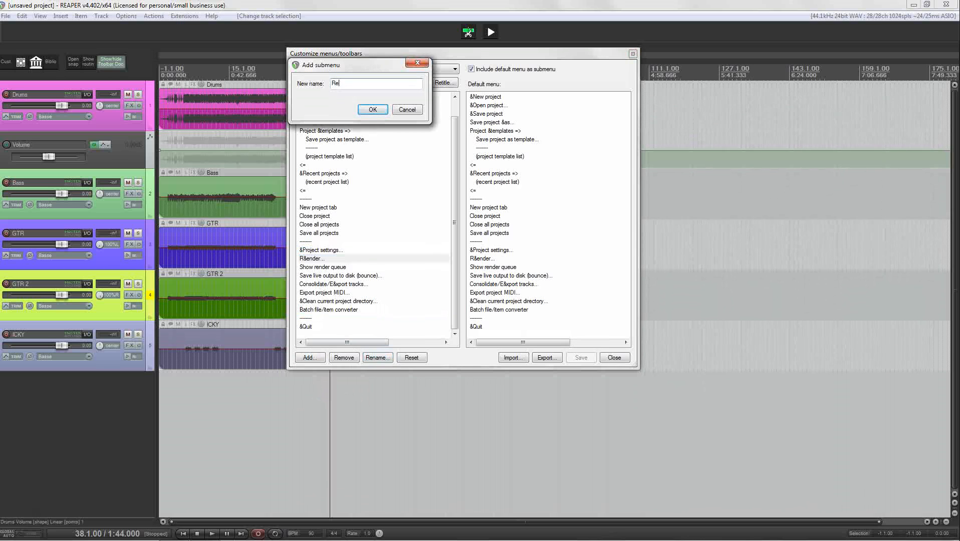
{"action": "key", "text": "Return"}
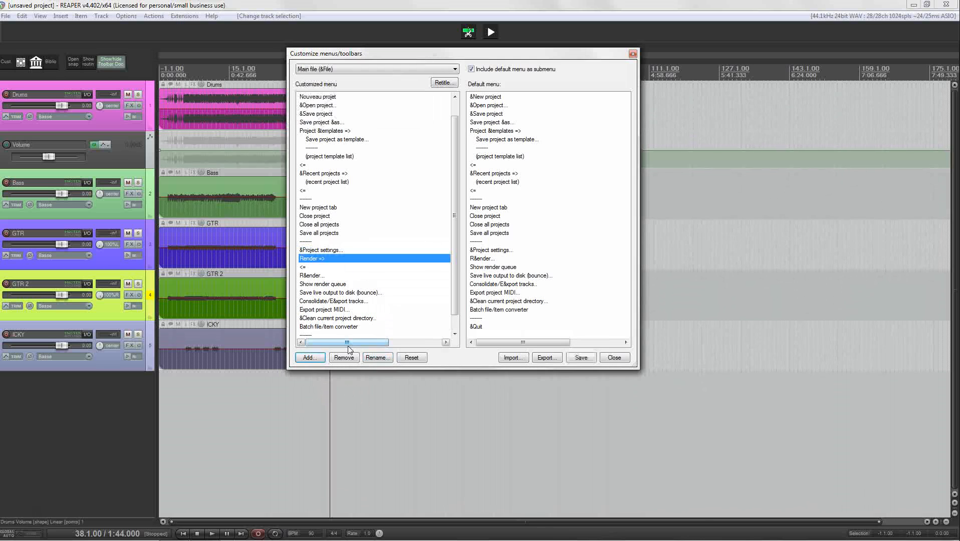
Step: Move the Render, Show render queue, Save live output, Consolidate/Export tracks, Export project MIDI and Batch file/item converter entries into the Render submenu
{"action": "left_click", "coordinate": [316, 276]}
{"action": "left_click_drag", "start_coordinate": [314, 273], "coordinate": [337, 300]}
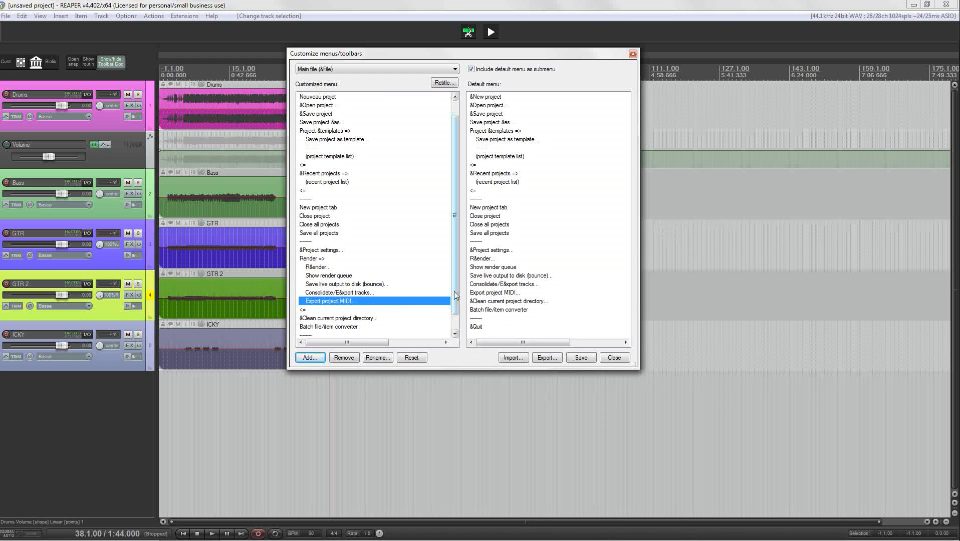
{"action": "left_click_drag", "start_coordinate": [455, 294], "coordinate": [458, 303]}
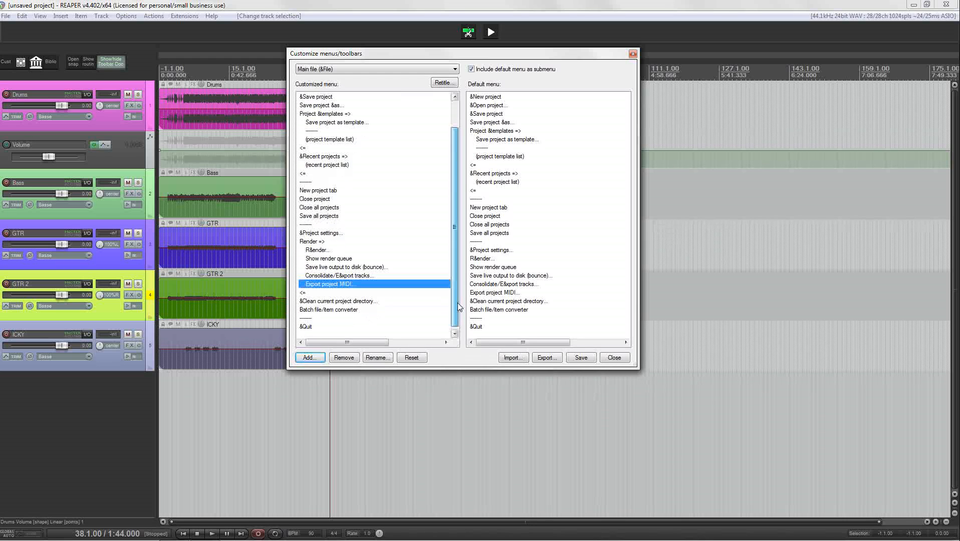
{"action": "left_click", "coordinate": [333, 306]}
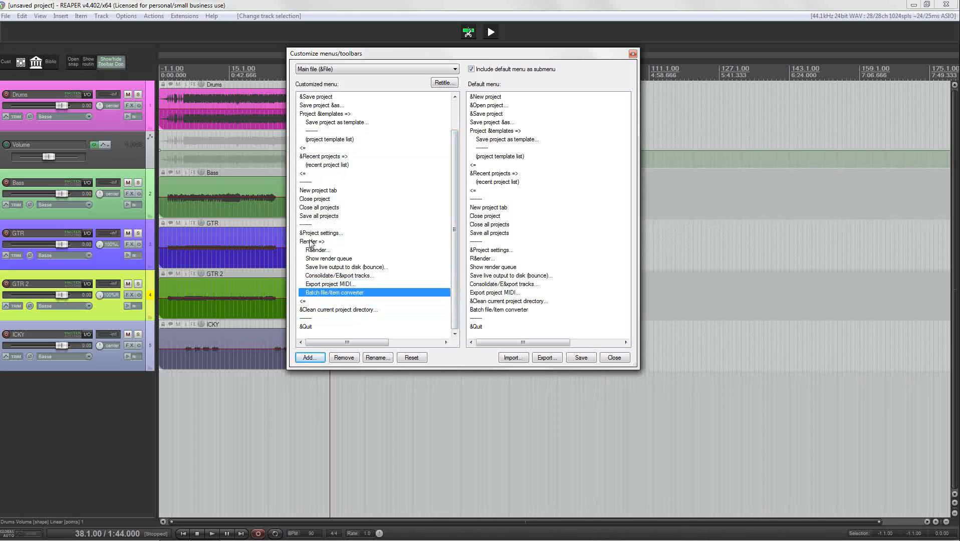
Step: Save the customization and check the Render submenu's entries in the real File menu
{"action": "left_click", "coordinate": [579, 357]}
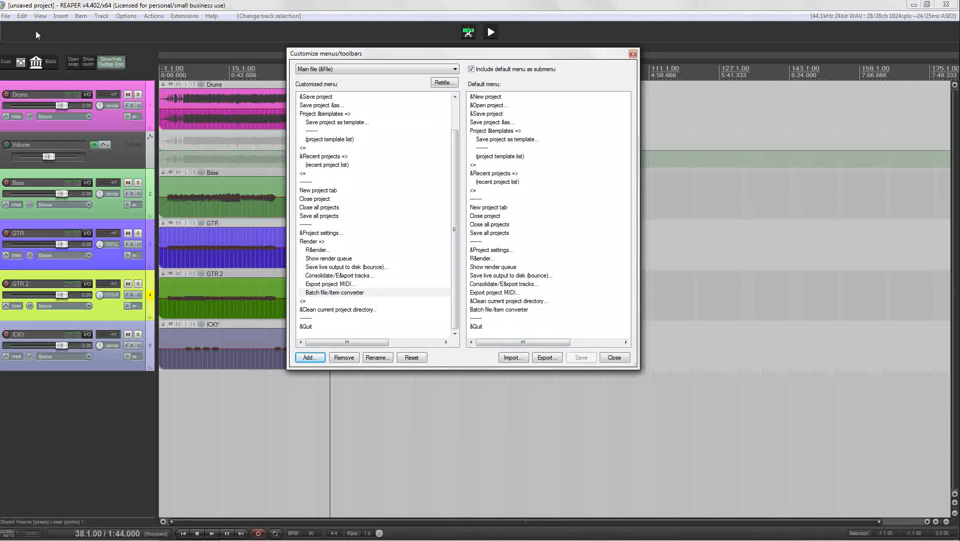
{"action": "left_click", "coordinate": [6, 16]}
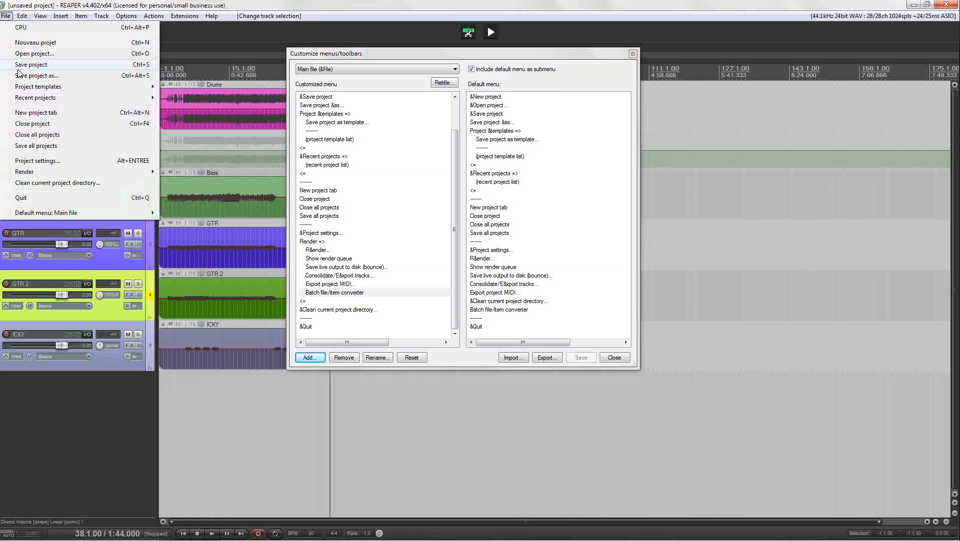
{"action": "mouse_move", "coordinate": [35, 172]}
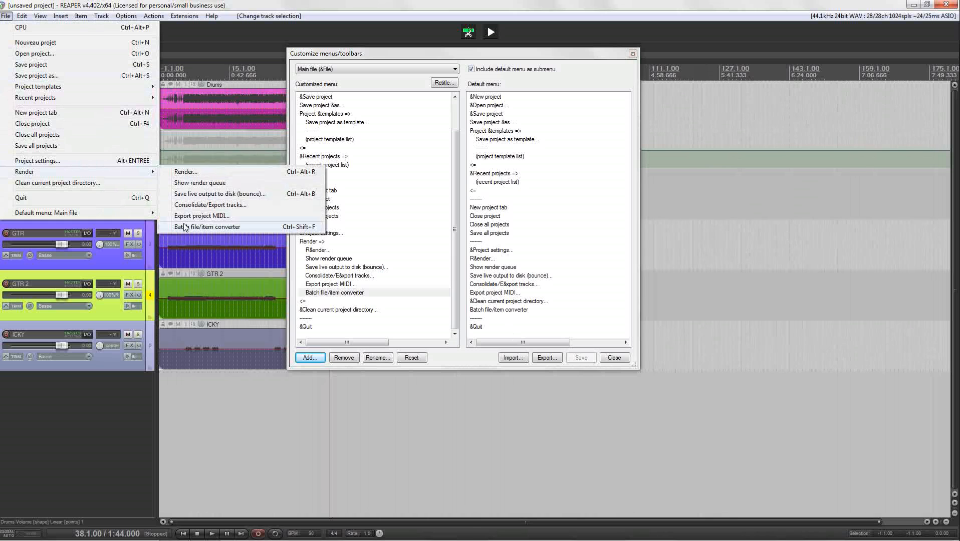
{"action": "left_click", "coordinate": [392, 58]}
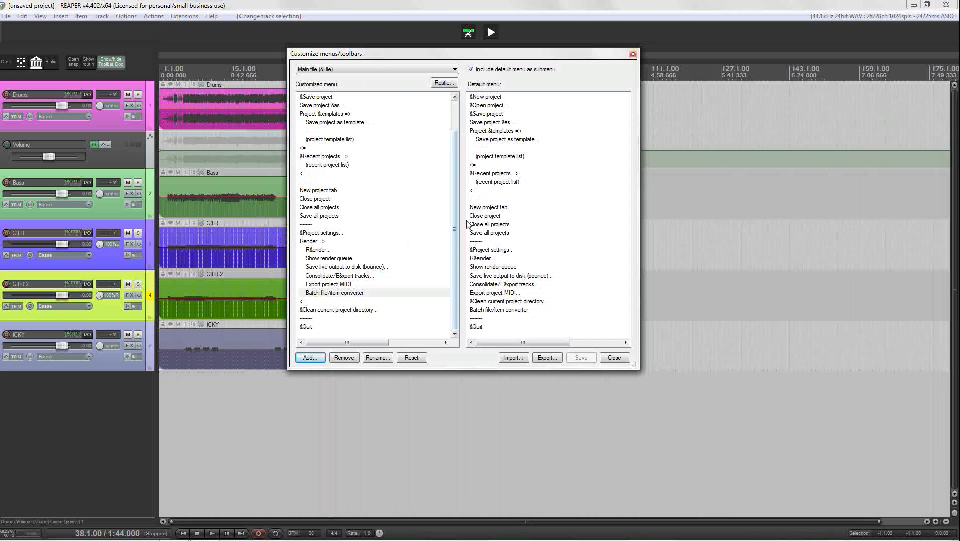
Step: Add a label named "Projet" above the CPU entry at the start of the customized File menu
{"action": "scroll", "coordinate": [458, 211], "scroll_direction": "up", "scroll_amount": 2}
{"action": "left_click", "coordinate": [316, 99]}
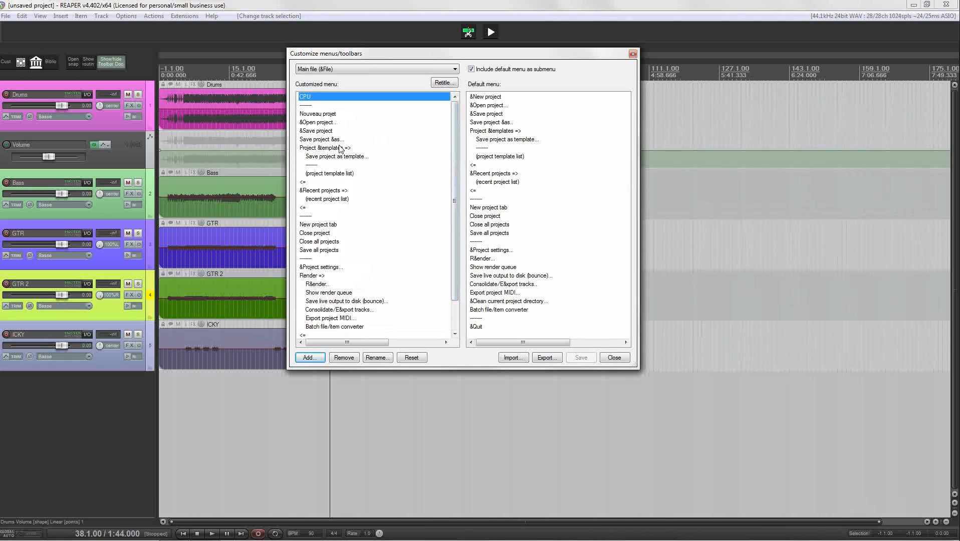
{"action": "left_click", "coordinate": [314, 356]}
{"action": "left_click", "coordinate": [323, 394]}
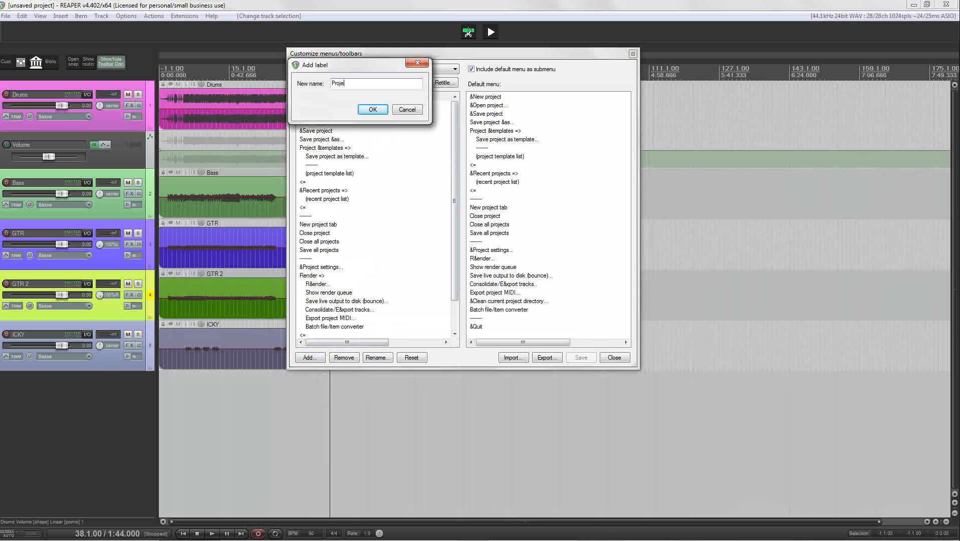
{"action": "key", "text": "Return"}
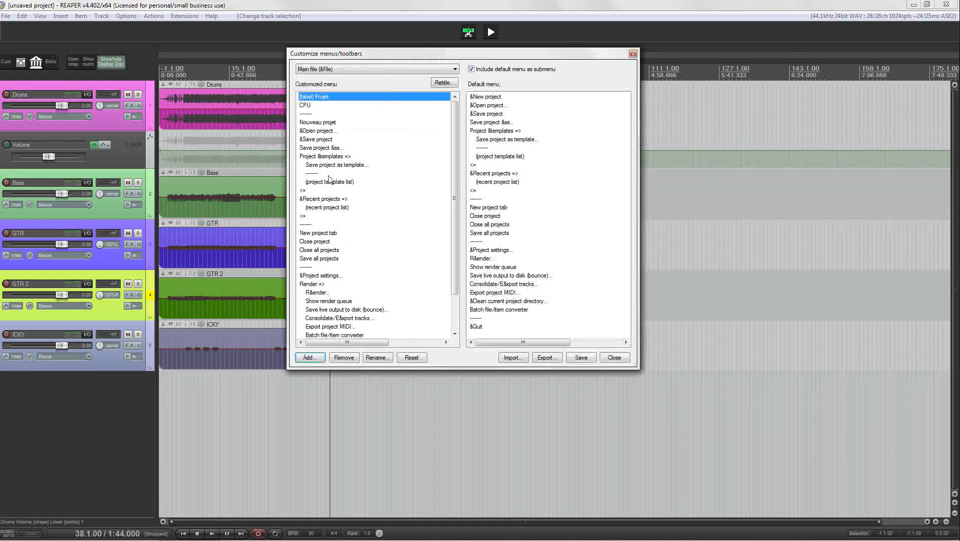
Step: Add a label named "Render" and place it between the separator and the Project settings entry of the customized File menu
{"action": "left_click_drag", "start_coordinate": [453, 141], "coordinate": [456, 173]}
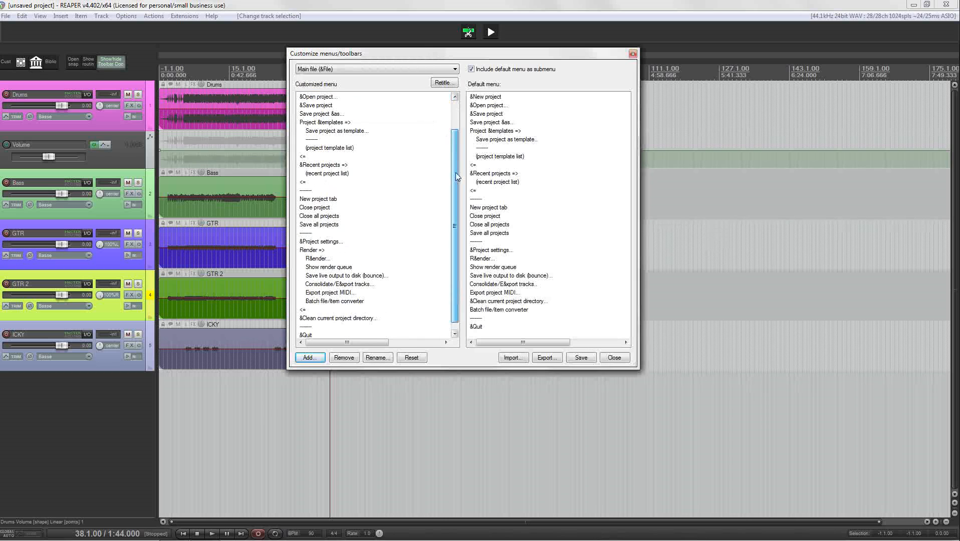
{"action": "left_click", "coordinate": [322, 227]}
{"action": "left_click", "coordinate": [306, 354]}
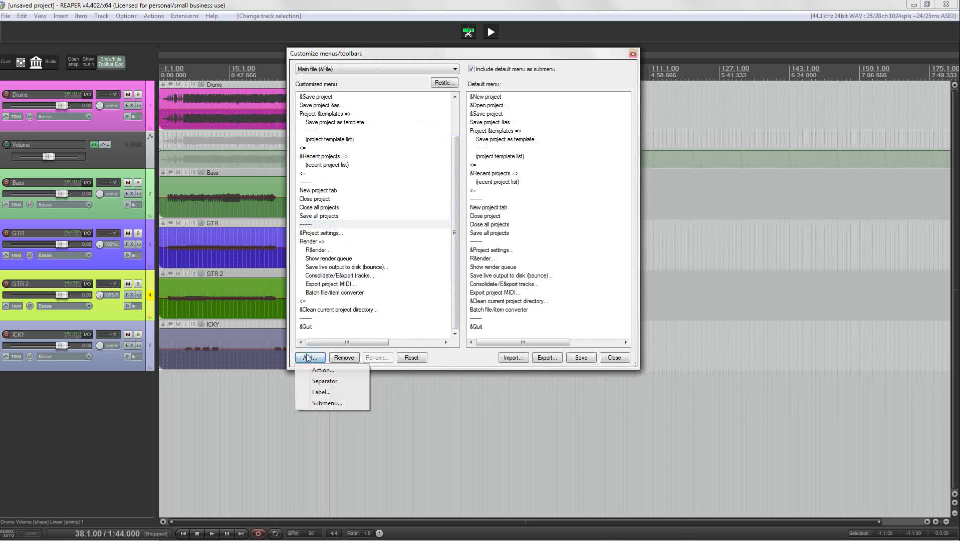
{"action": "left_click", "coordinate": [327, 392]}
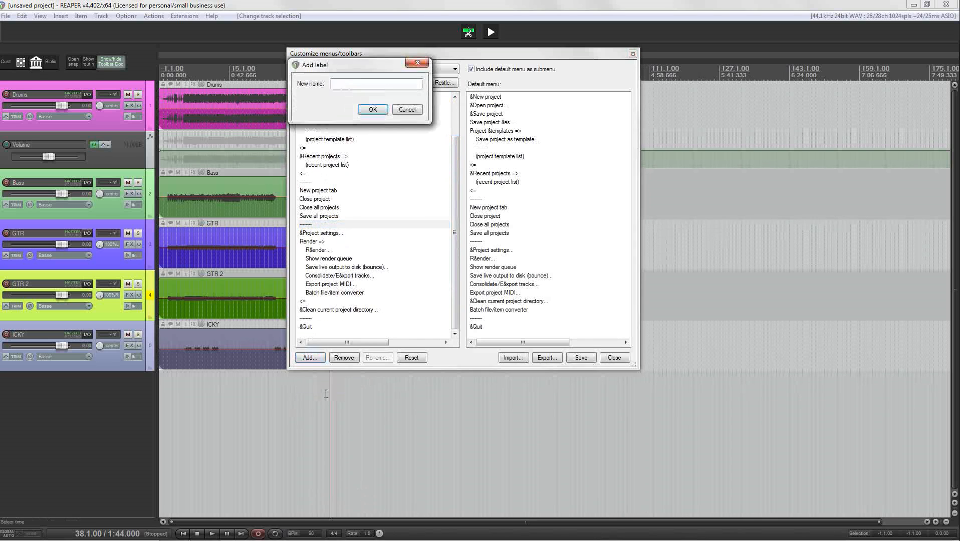
{"action": "type", "text": "Render"}
{"action": "key", "text": "Return"}
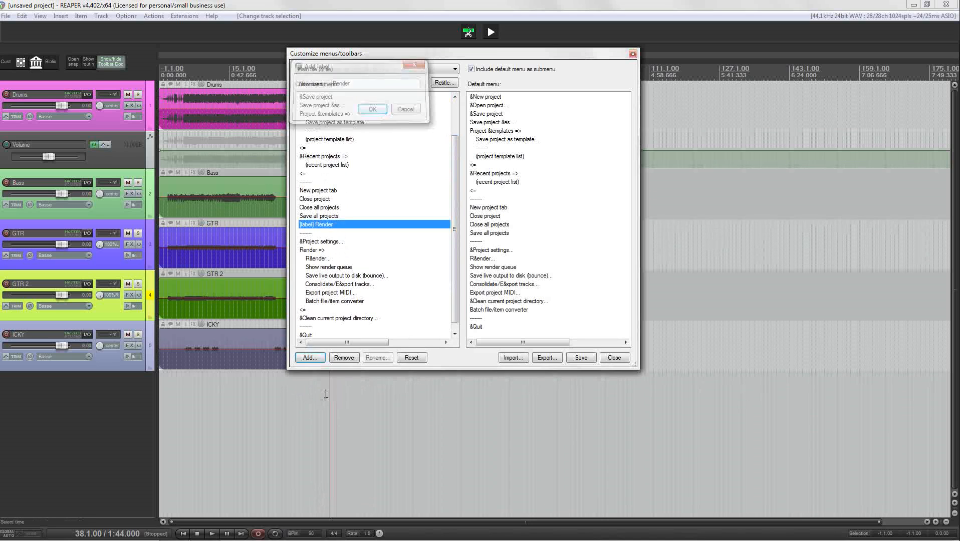
{"action": "left_click_drag", "start_coordinate": [323, 227], "coordinate": [323, 237]}
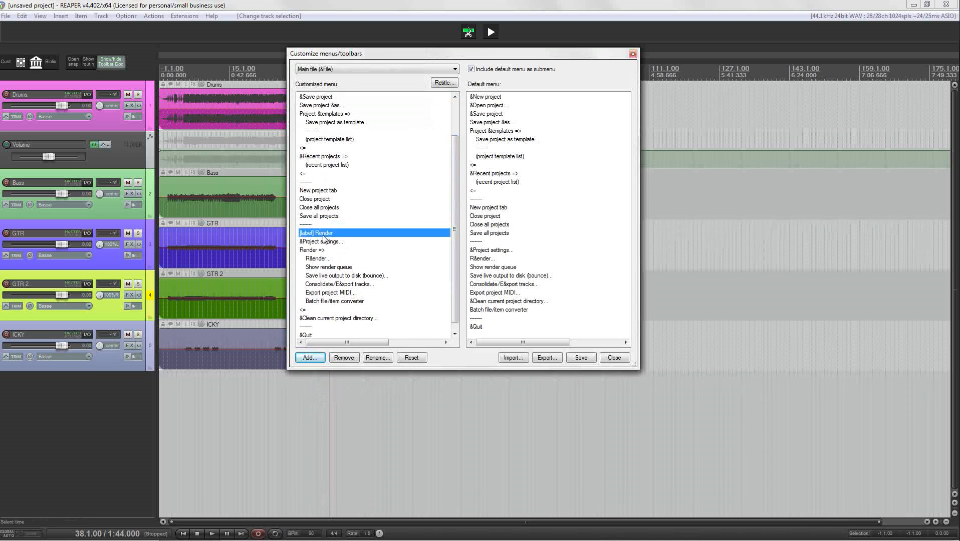
Step: Save the customization and check the Projet and Render labels in the real File menu
{"action": "left_click", "coordinate": [575, 359]}
{"action": "left_click", "coordinate": [5, 16]}
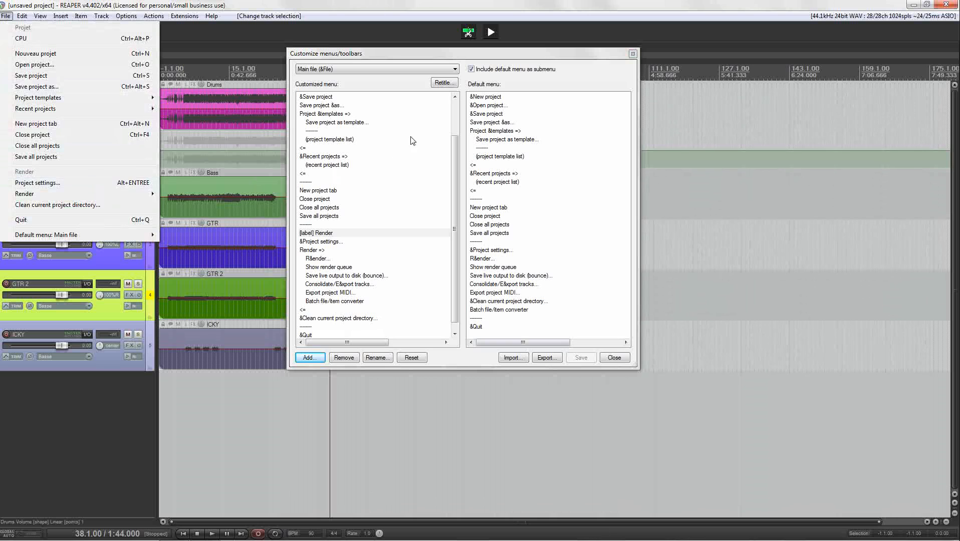
{"action": "left_click", "coordinate": [420, 102]}
Step: Review the entries of the real View menu
{"action": "left_click", "coordinate": [18, 15]}
{"action": "mouse_move", "coordinate": [41, 19]}
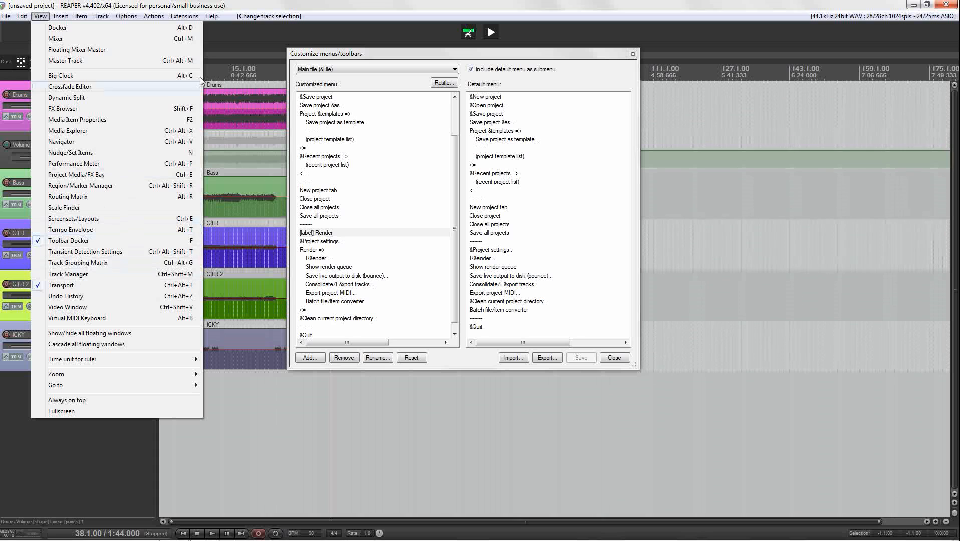
{"action": "left_click", "coordinate": [258, 37]}
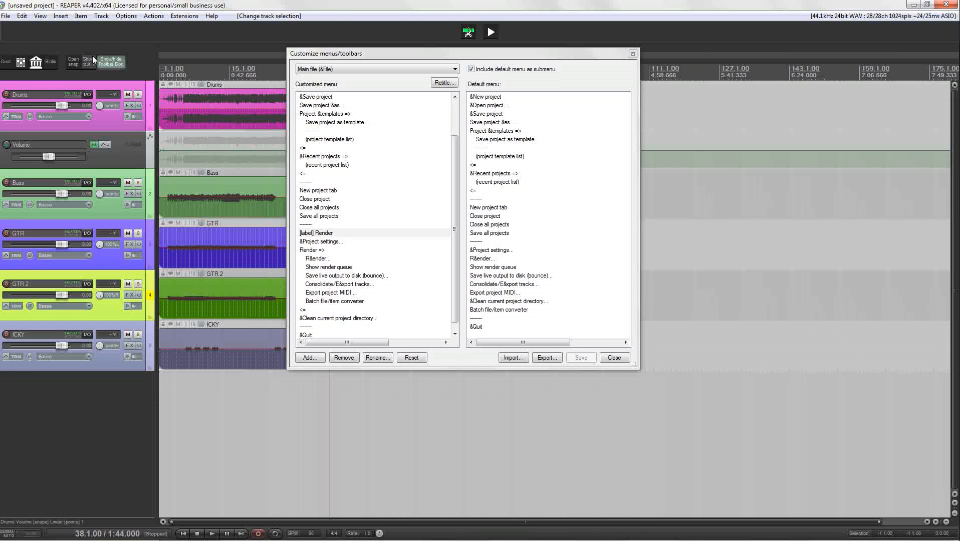
{"action": "left_click", "coordinate": [40, 16]}
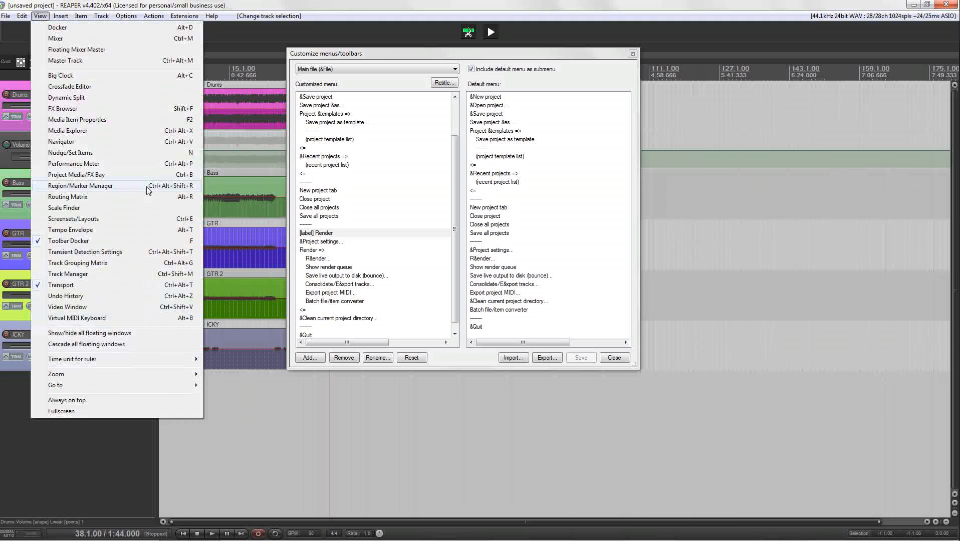
{"action": "left_click", "coordinate": [243, 158]}
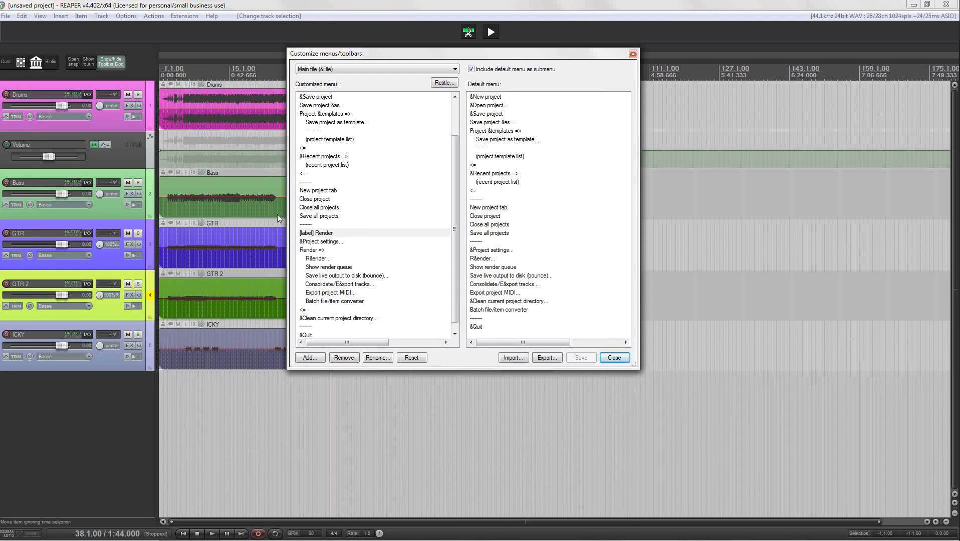
Step: Remove every entry from the customized Main view menu until its list is empty
{"action": "left_click", "coordinate": [348, 69]}
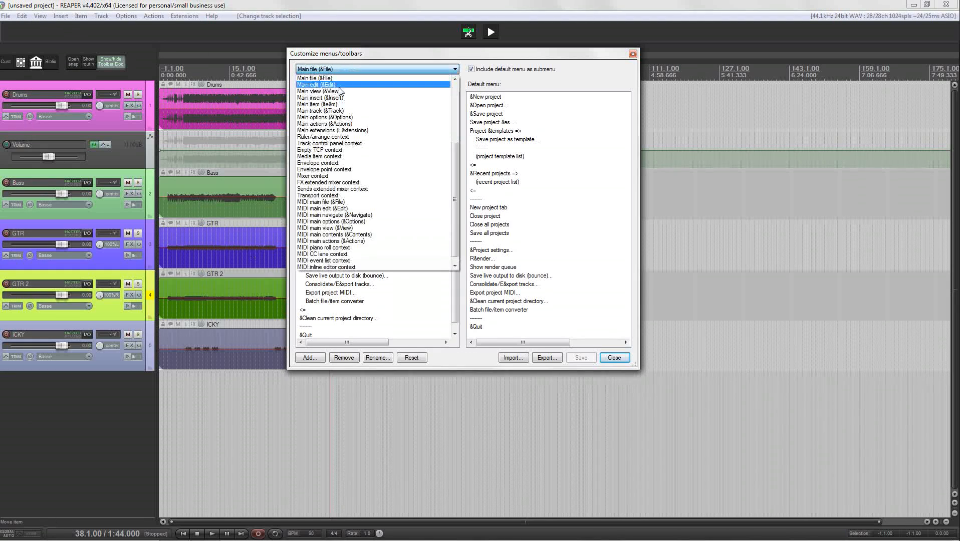
{"action": "left_click", "coordinate": [341, 91]}
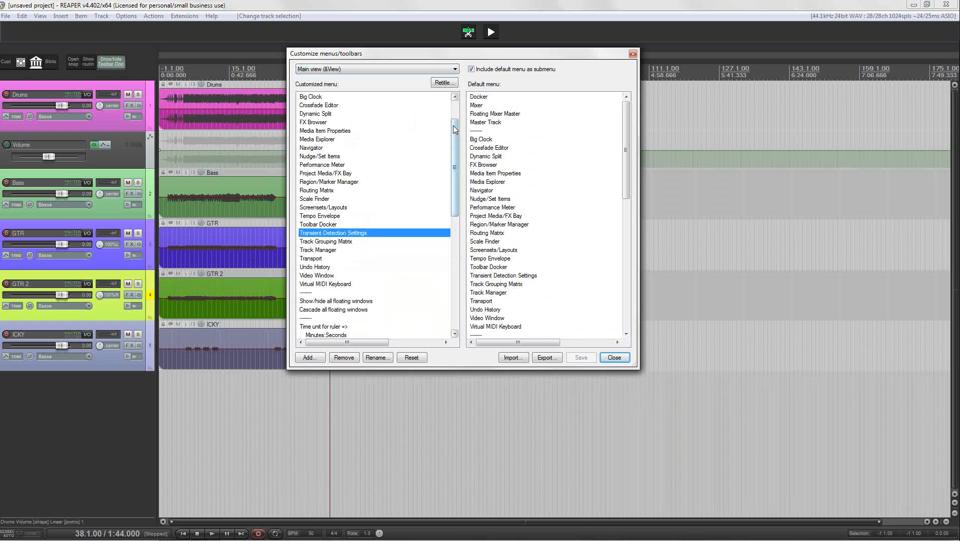
{"action": "left_click_drag", "start_coordinate": [454, 123], "coordinate": [453, 103]}
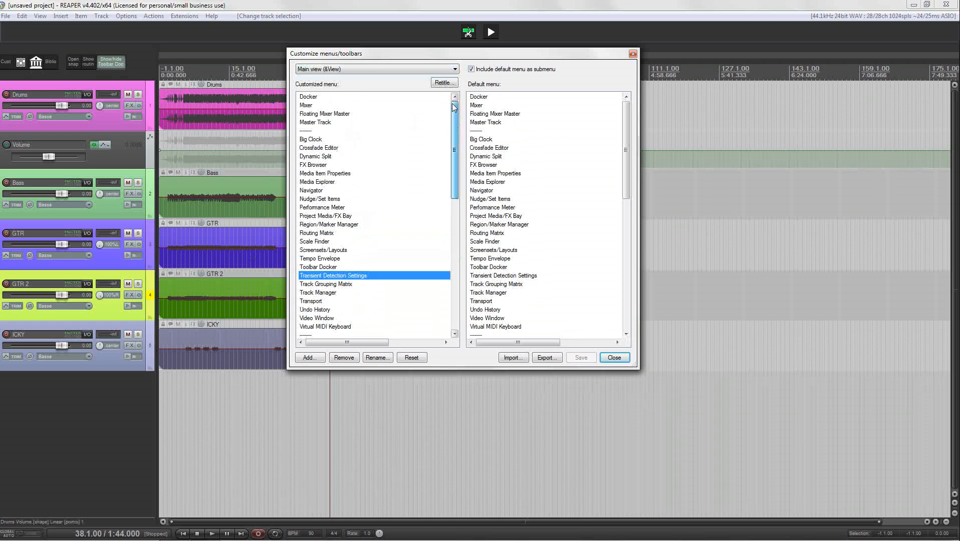
{"action": "left_click", "coordinate": [309, 97]}
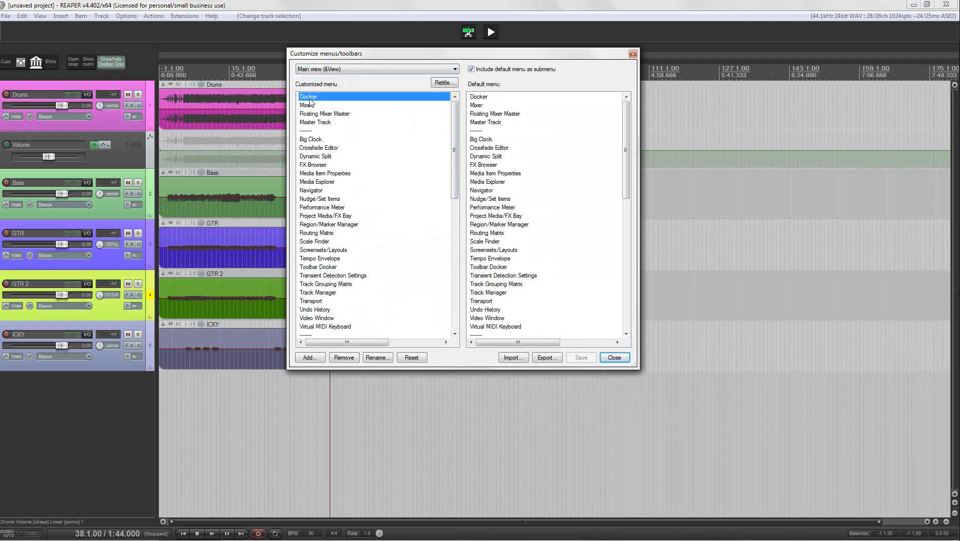
{"action": "left_click", "coordinate": [342, 358]}
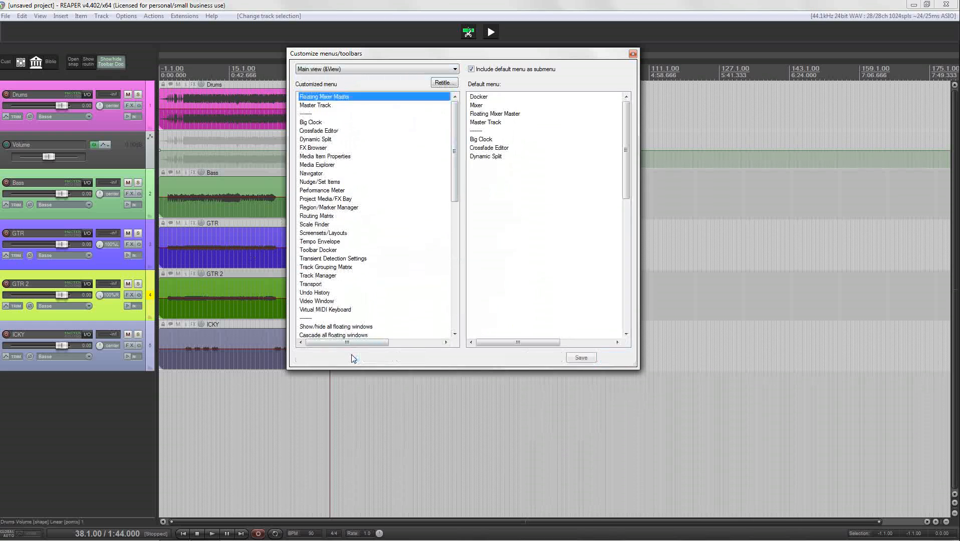
{"action": "left_click", "coordinate": [343, 358]}
{"action": "left_click", "coordinate": [343, 358]}
{"action": "left_click", "coordinate": [342, 358]}
{"action": "double_click", "coordinate": [353, 358]}
{"action": "left_click", "coordinate": [352, 358]}
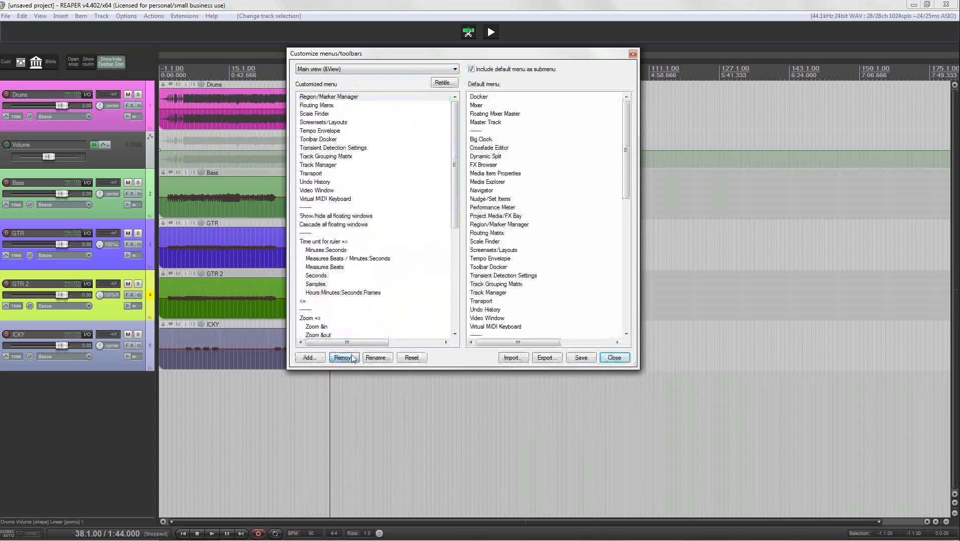
{"action": "double_click", "coordinate": [352, 358]}
{"action": "double_click", "coordinate": [352, 358]}
{"action": "double_click", "coordinate": [352, 358]}
{"action": "double_click", "coordinate": [353, 358]}
{"action": "double_click", "coordinate": [352, 358]}
{"action": "double_click", "coordinate": [352, 358]}
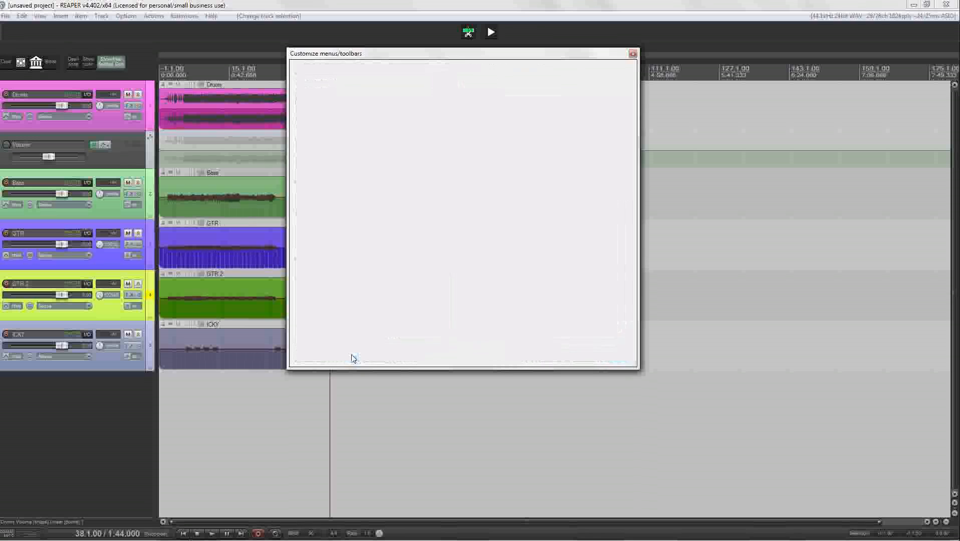
{"action": "double_click", "coordinate": [352, 358]}
{"action": "double_click", "coordinate": [352, 358]}
{"action": "double_click", "coordinate": [352, 358]}
{"action": "double_click", "coordinate": [353, 358]}
{"action": "double_click", "coordinate": [353, 358]}
{"action": "double_click", "coordinate": [354, 358]}
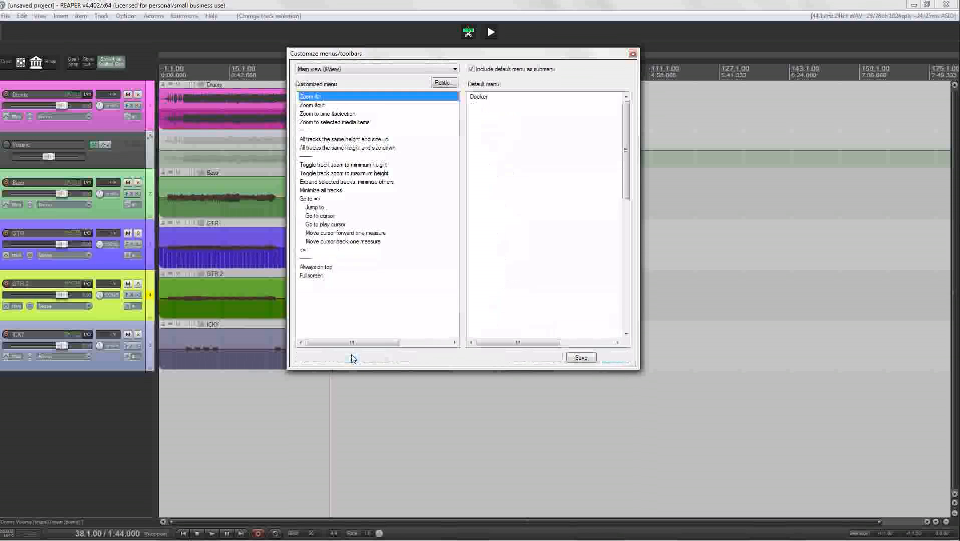
{"action": "double_click", "coordinate": [354, 358]}
{"action": "double_click", "coordinate": [354, 358]}
{"action": "double_click", "coordinate": [353, 357]}
{"action": "double_click", "coordinate": [354, 357]}
{"action": "double_click", "coordinate": [354, 358]}
{"action": "double_click", "coordinate": [354, 358]}
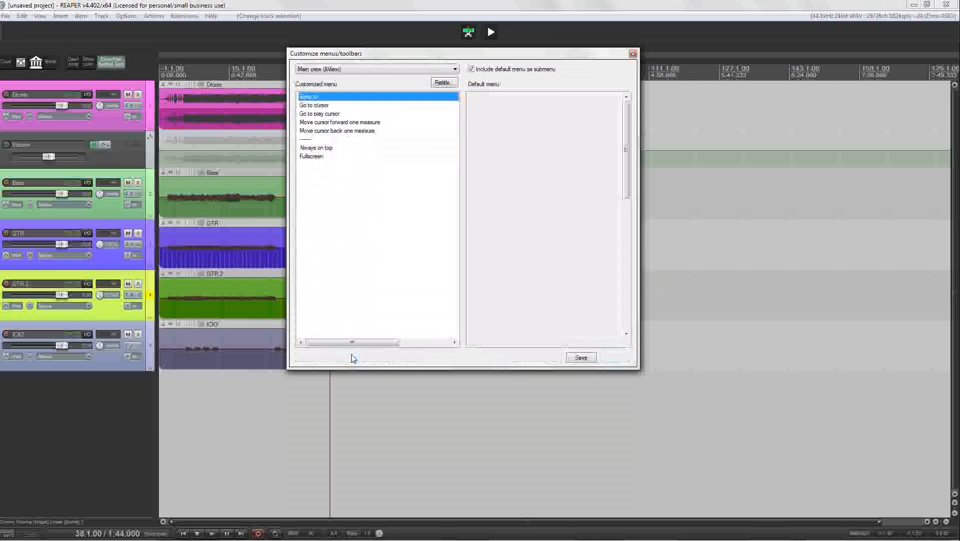
{"action": "double_click", "coordinate": [353, 358]}
{"action": "double_click", "coordinate": [354, 358]}
{"action": "left_click", "coordinate": [354, 358]}
{"action": "left_click", "coordinate": [354, 358]}
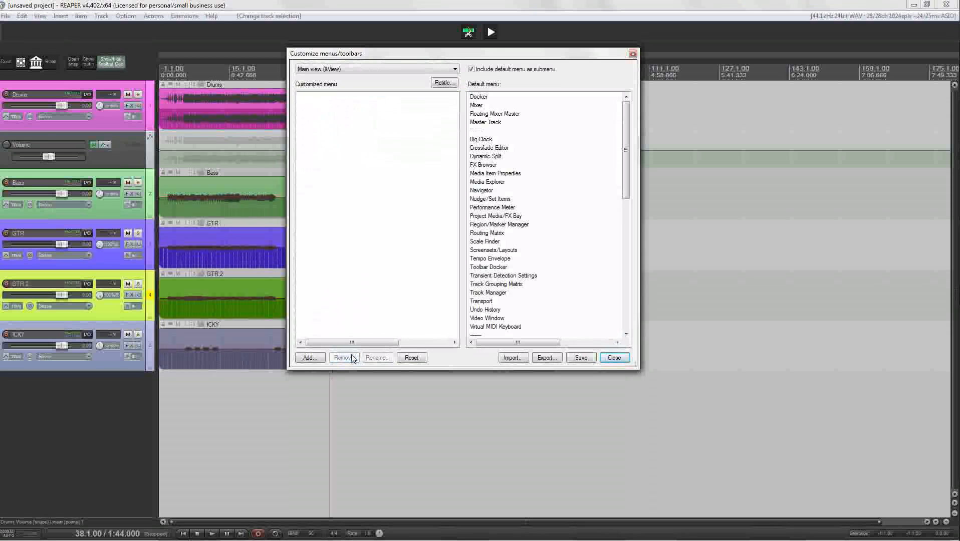
Step: Retitle the Main view menu as "Selection"
{"action": "left_click", "coordinate": [441, 85]}
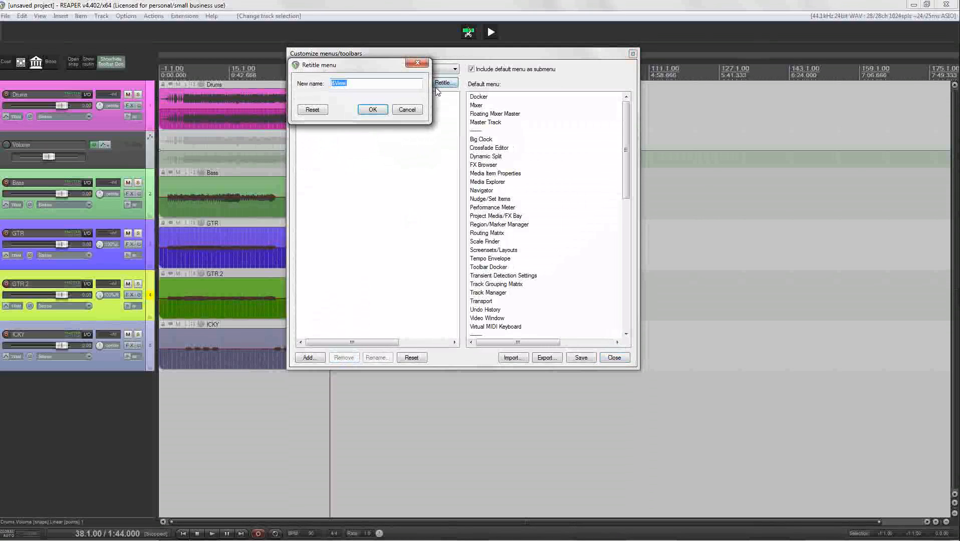
{"action": "type", "text": "Selection"}
{"action": "key", "text": "Return"}
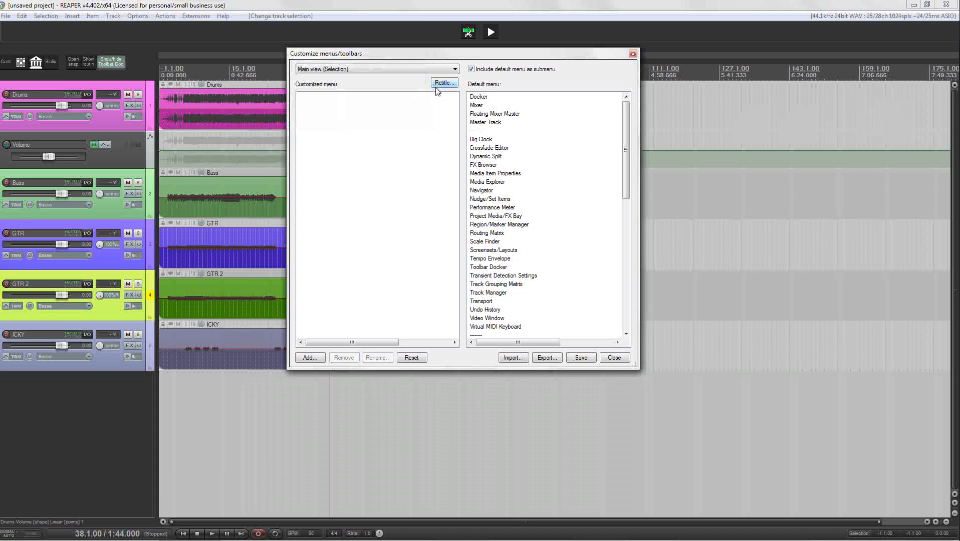
Step: Filter the action list by "select track" and add "SWS: Select master track" and "SWS: Select muted tracks" to the Selection menu
{"action": "left_click", "coordinate": [316, 357]}
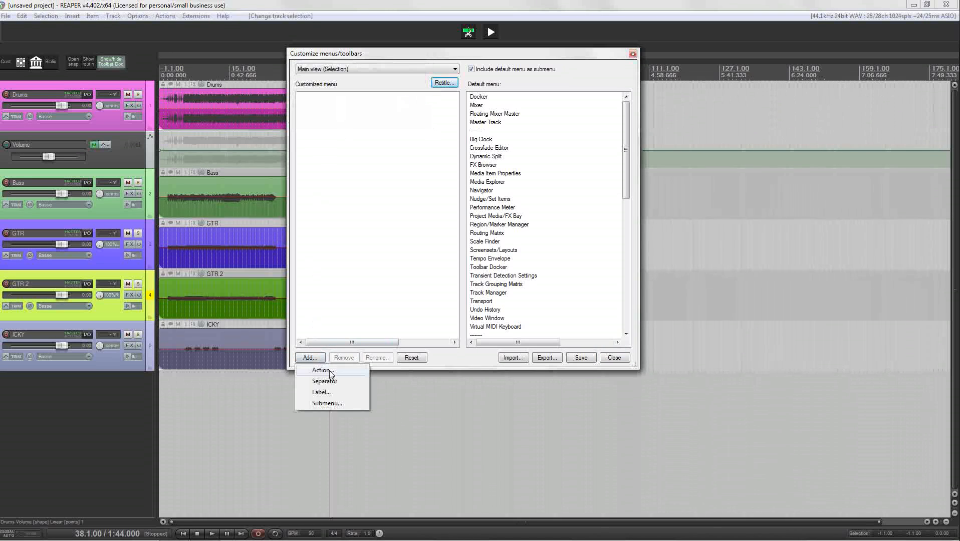
{"action": "left_click", "coordinate": [330, 370]}
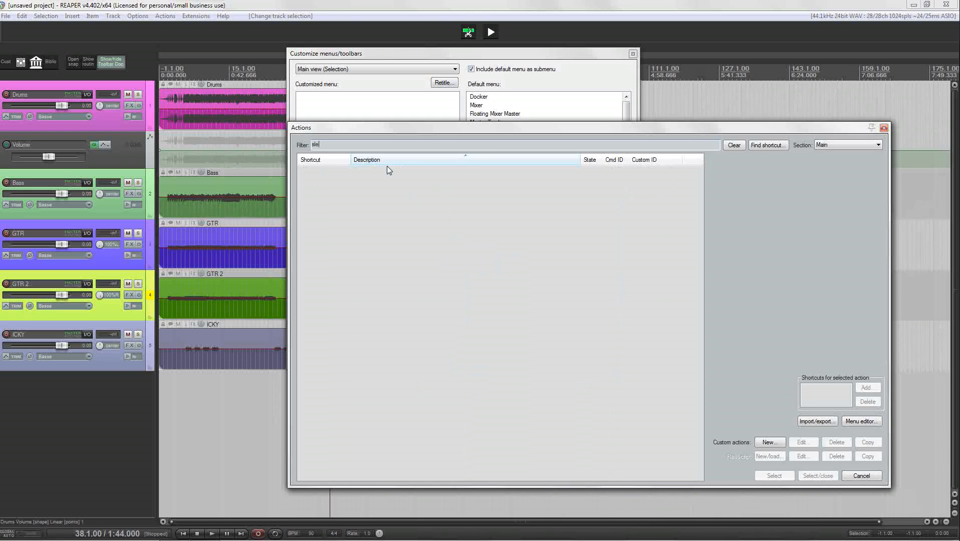
{"action": "key", "text": "BackSpace"}
{"action": "key", "text": "BackSpace"}
{"action": "type", "text": "elect"}
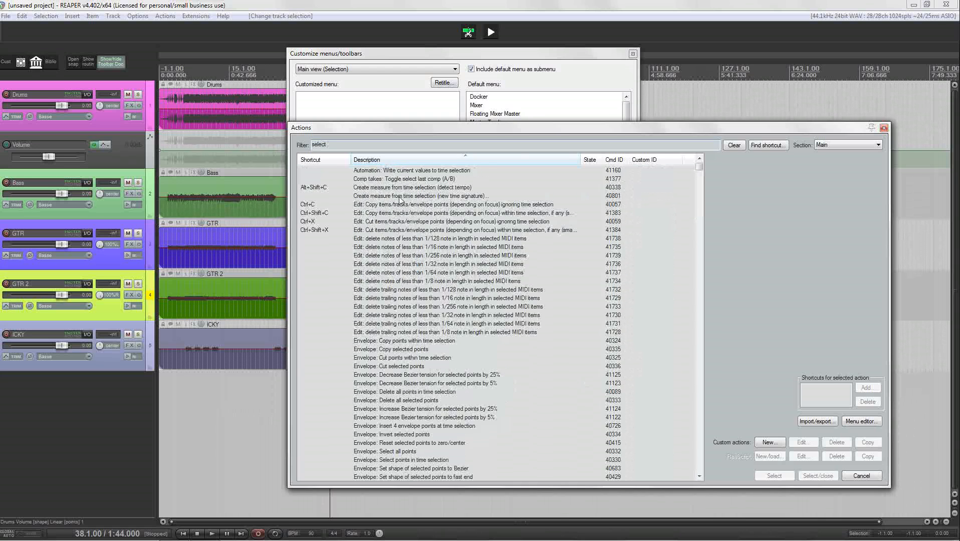
{"action": "type", "text": " track"}
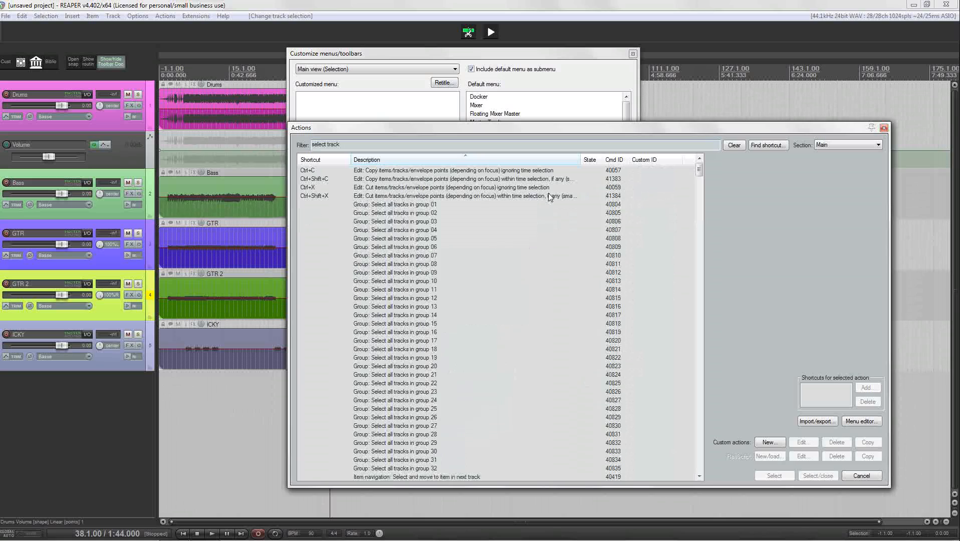
{"action": "left_click_drag", "start_coordinate": [699, 171], "coordinate": [699, 338]}
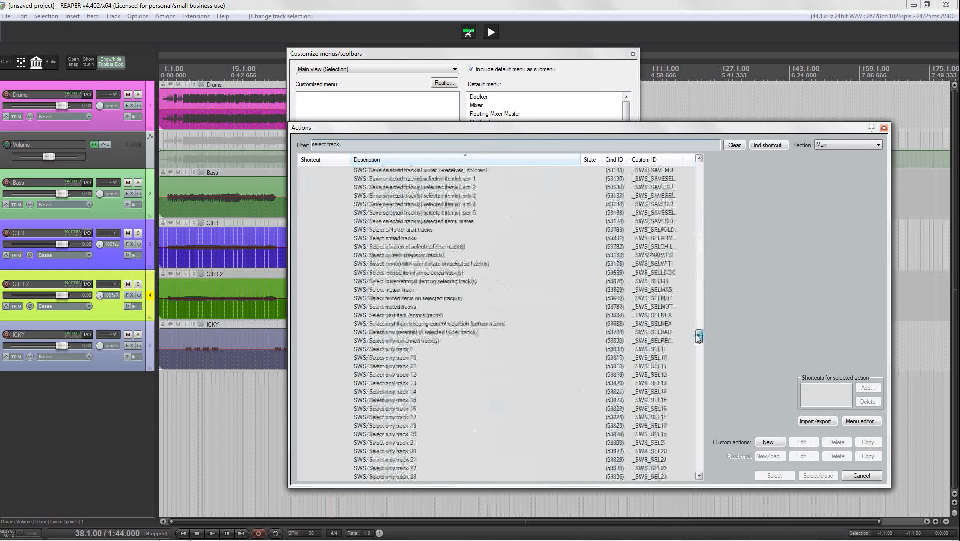
{"action": "left_click", "coordinate": [396, 289]}
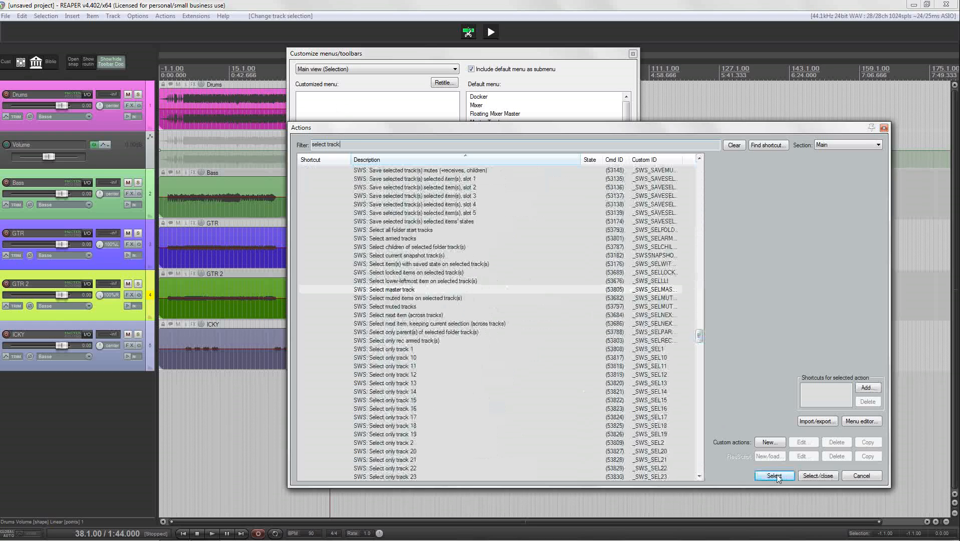
{"action": "left_click", "coordinate": [776, 475]}
{"action": "left_click", "coordinate": [411, 307]}
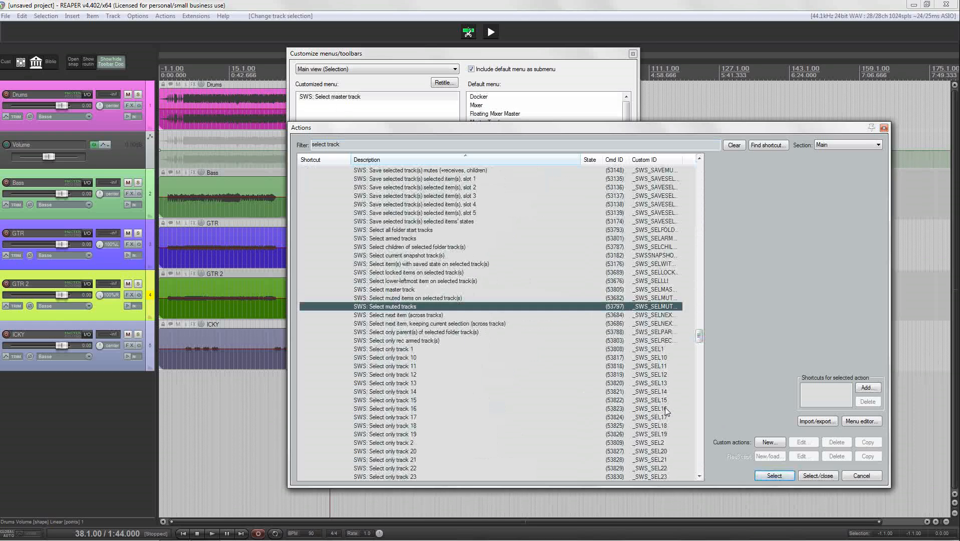
{"action": "left_click", "coordinate": [790, 477]}
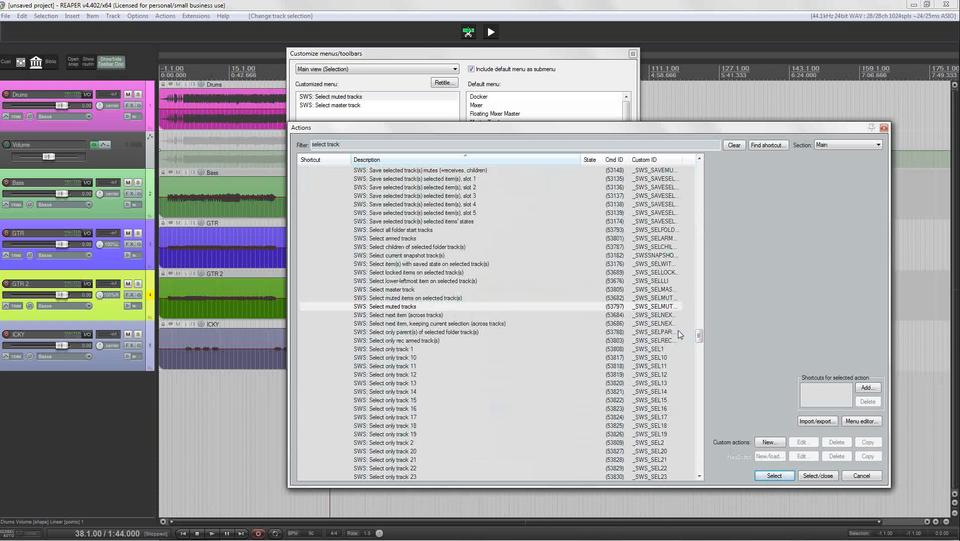
Step: Add the actions "SWS: Select unmuted tracks" and "SWS: Select soloed tracks" to the Selection menu
{"action": "left_click_drag", "start_coordinate": [699, 337], "coordinate": [709, 356]}
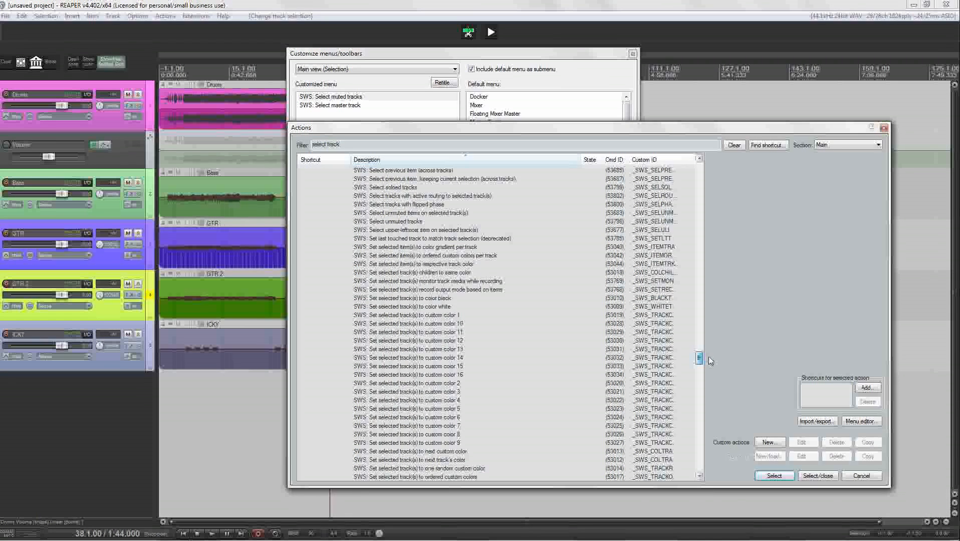
{"action": "left_click", "coordinate": [407, 222]}
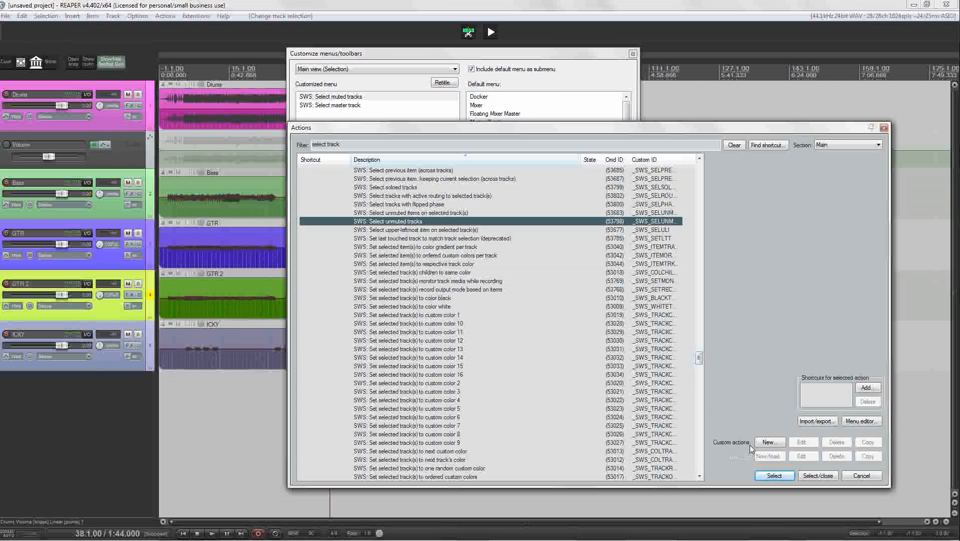
{"action": "left_click", "coordinate": [774, 476]}
{"action": "left_click", "coordinate": [409, 187]}
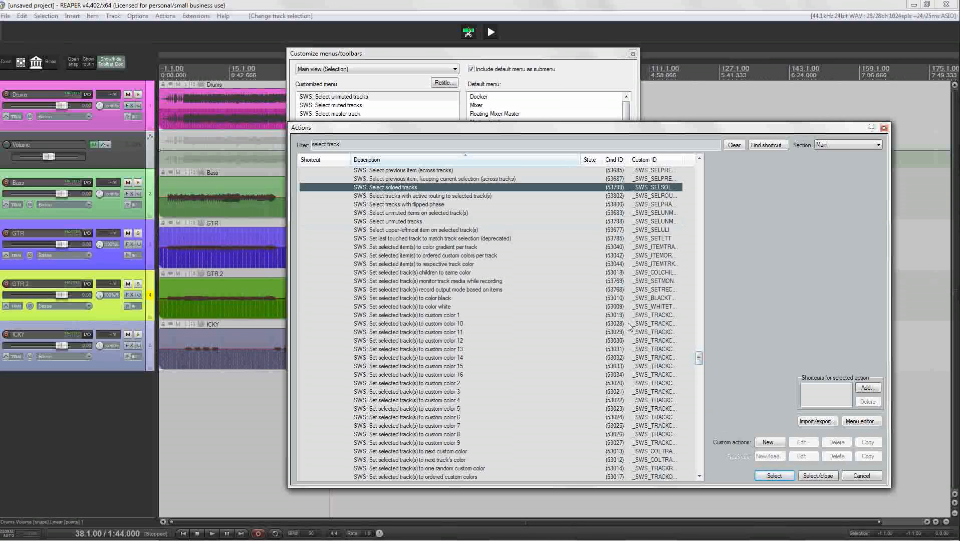
{"action": "left_click", "coordinate": [764, 477]}
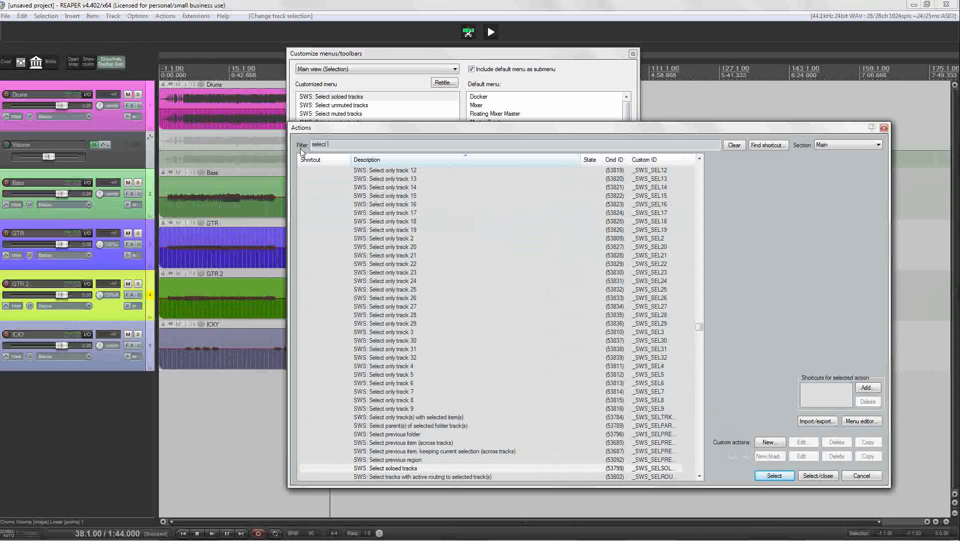
Step: Filter the actions by "select all tracks" and add "Select all items/tracks/envelope points (depending on focus)" to the Selection menu
{"action": "type", "text": "all trcks"}
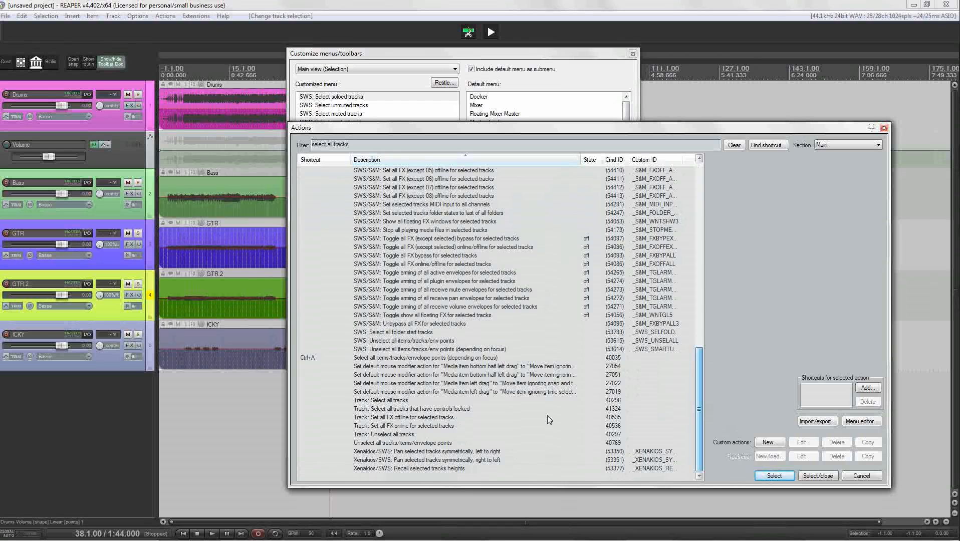
{"action": "left_click", "coordinate": [402, 359]}
{"action": "left_click", "coordinate": [772, 476]}
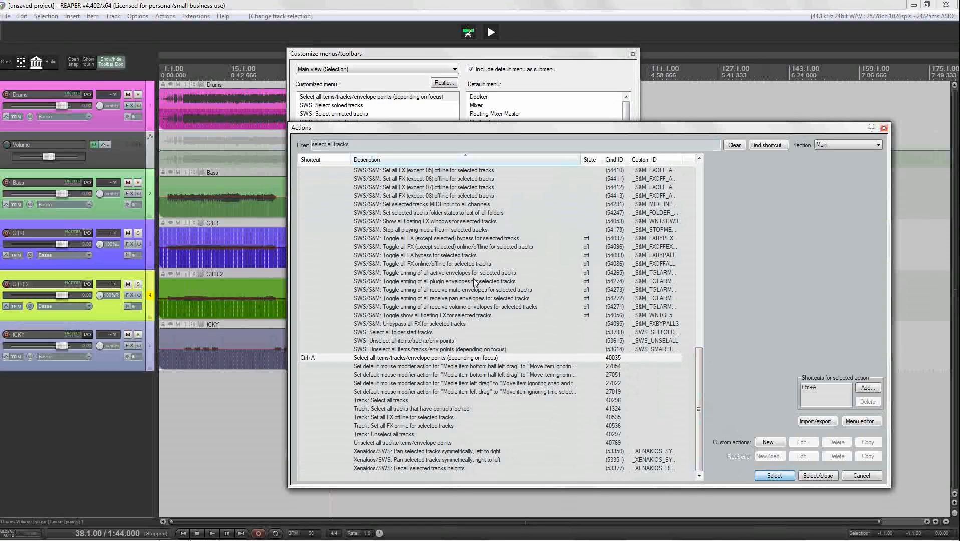
Step: Filter the actions by "invert track", add "SWS: Toggle (invert) track selection" to the Selection menu, and close the action list
{"action": "left_click_drag", "start_coordinate": [352, 144], "coordinate": [277, 147]}
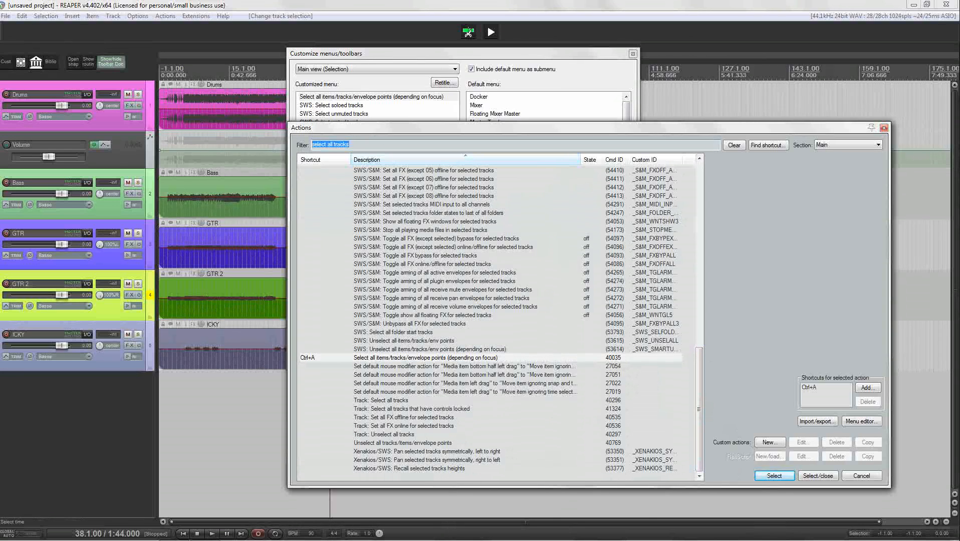
{"action": "type", "text": "invert track"}
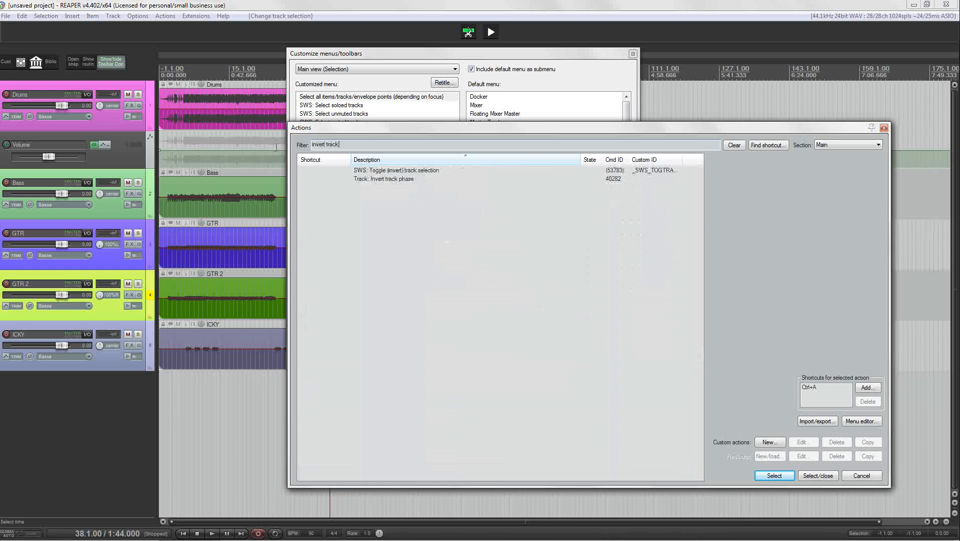
{"action": "left_click", "coordinate": [403, 172]}
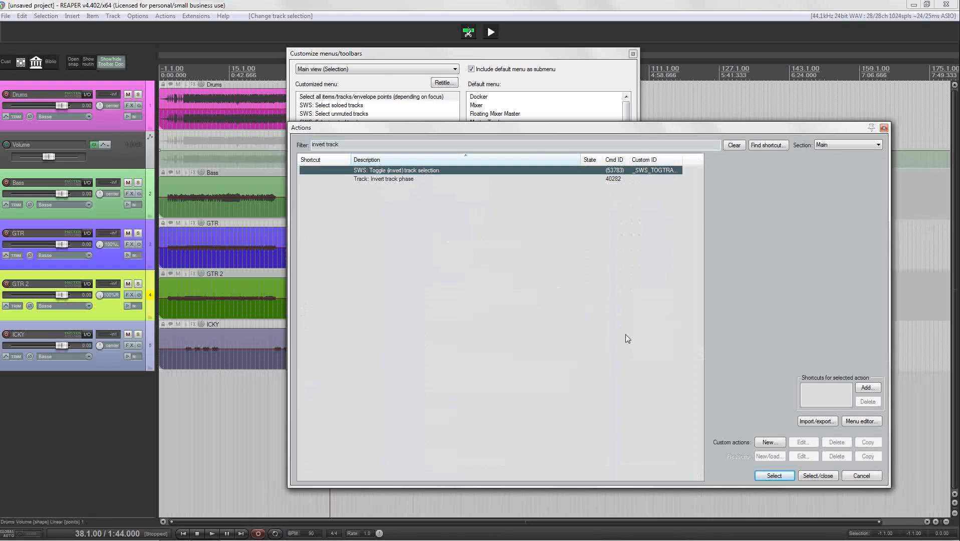
{"action": "left_click", "coordinate": [771, 476]}
{"action": "left_click", "coordinate": [883, 129]}
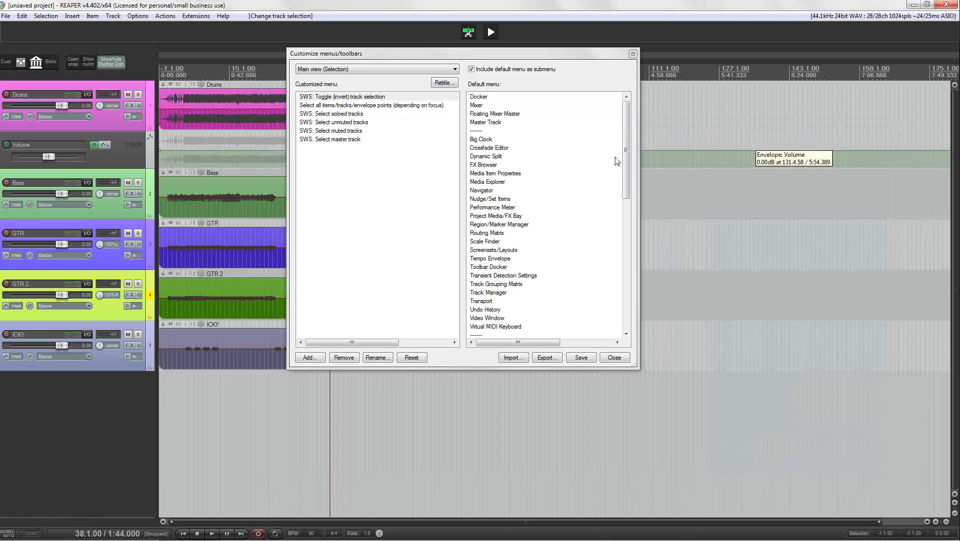
Step: Save the customization and review the real Selection menu, including its default Main view submenu
{"action": "left_click", "coordinate": [582, 357]}
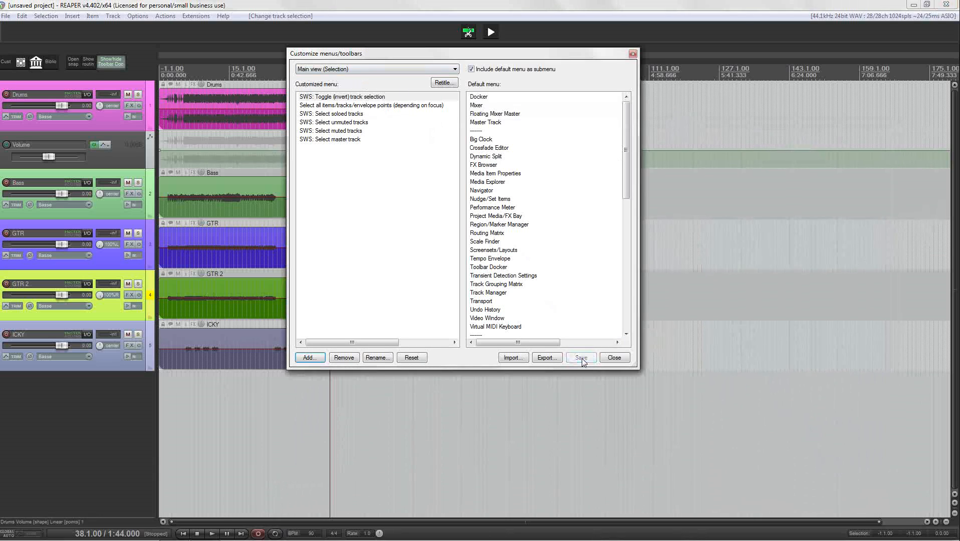
{"action": "left_click", "coordinate": [46, 16]}
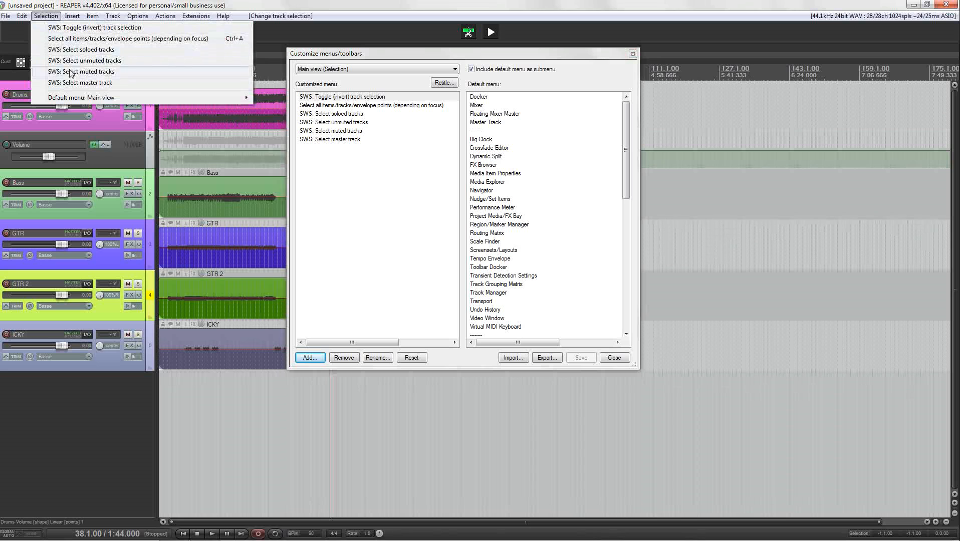
{"action": "mouse_move", "coordinate": [64, 97]}
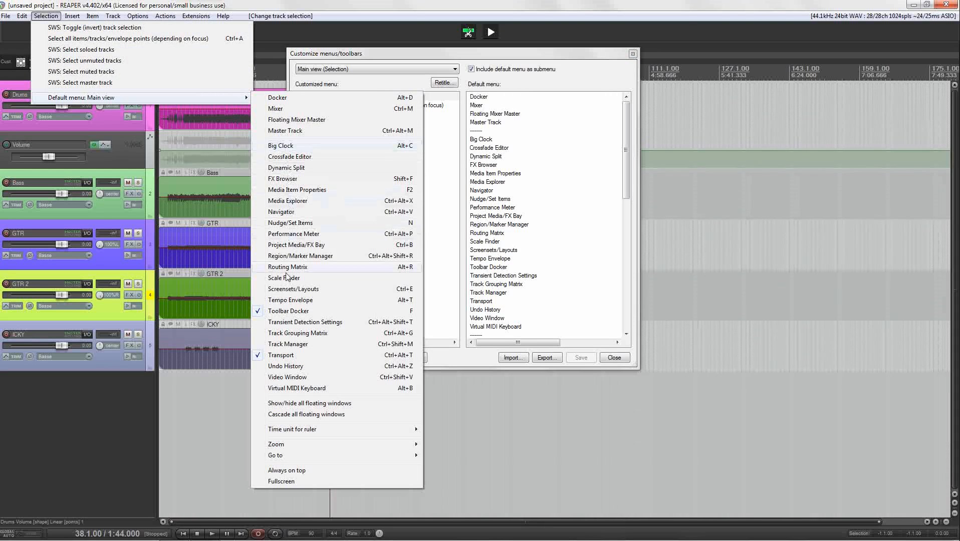
Step: Turn off including the default menu as a submenu for the Selection menu and check the real menu again
{"action": "left_click", "coordinate": [491, 55]}
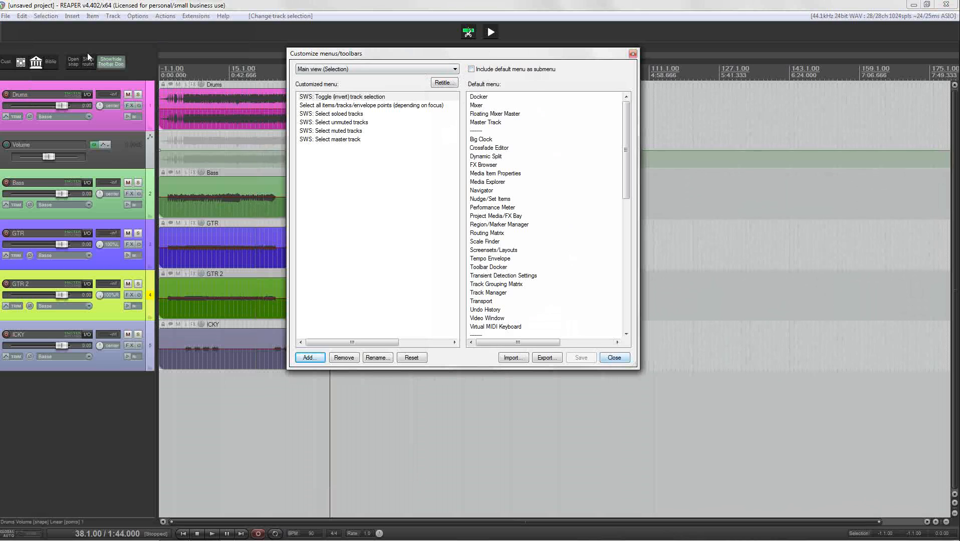
{"action": "left_click", "coordinate": [43, 16]}
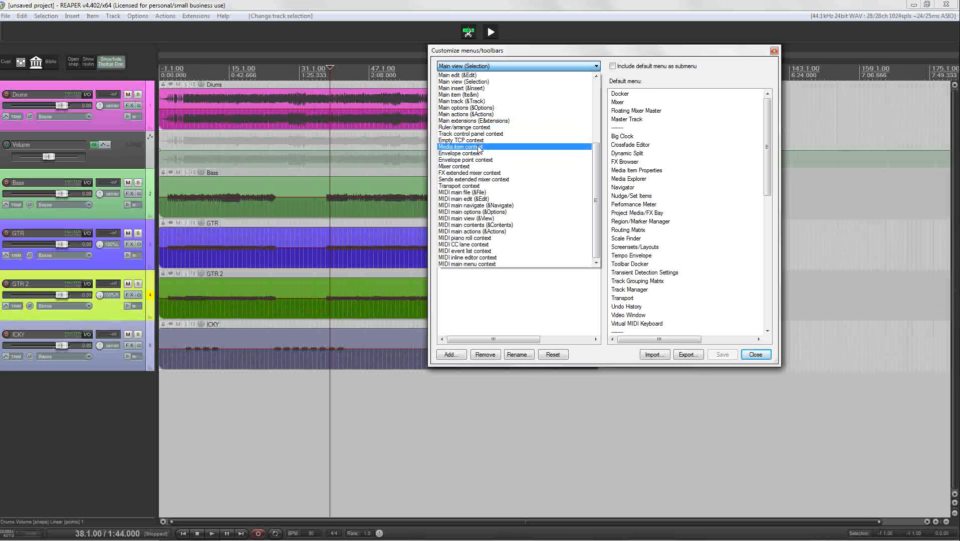
Step: Load the Media item context menu for customization and compare it with the Drums item's real context menu
{"action": "left_click", "coordinate": [466, 147]}
{"action": "left_click_drag", "start_coordinate": [596, 108], "coordinate": [580, 240]}
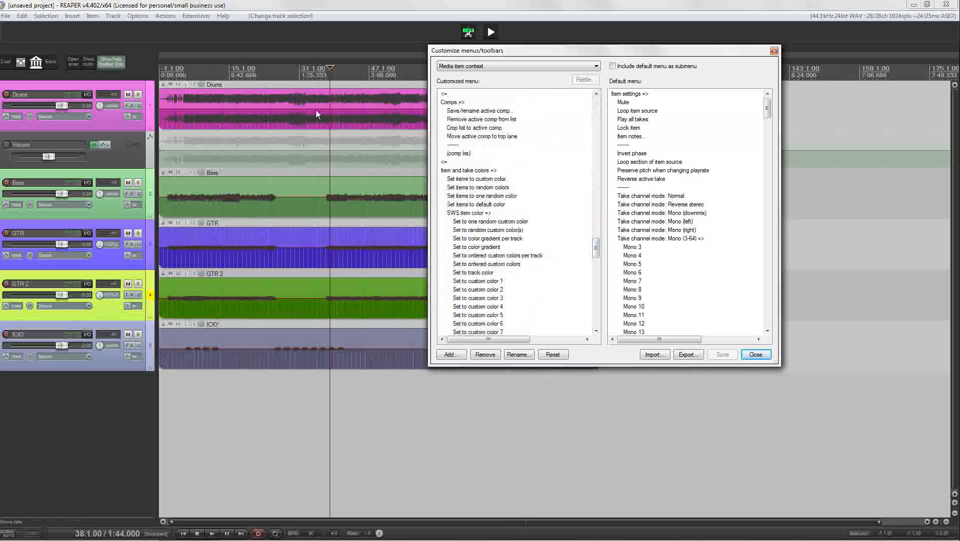
{"action": "left_click", "coordinate": [316, 110]}
{"action": "right_click", "coordinate": [322, 110]}
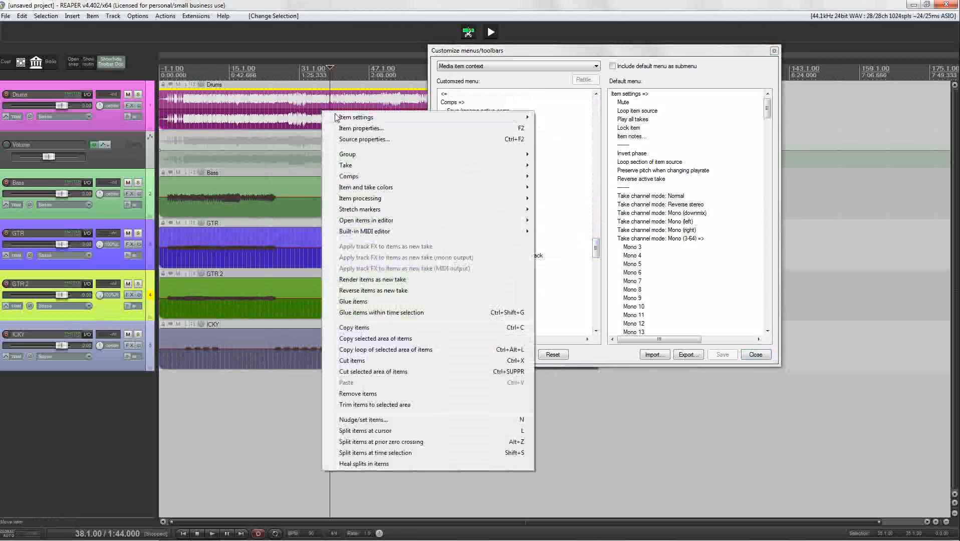
{"action": "mouse_move", "coordinate": [337, 121]}
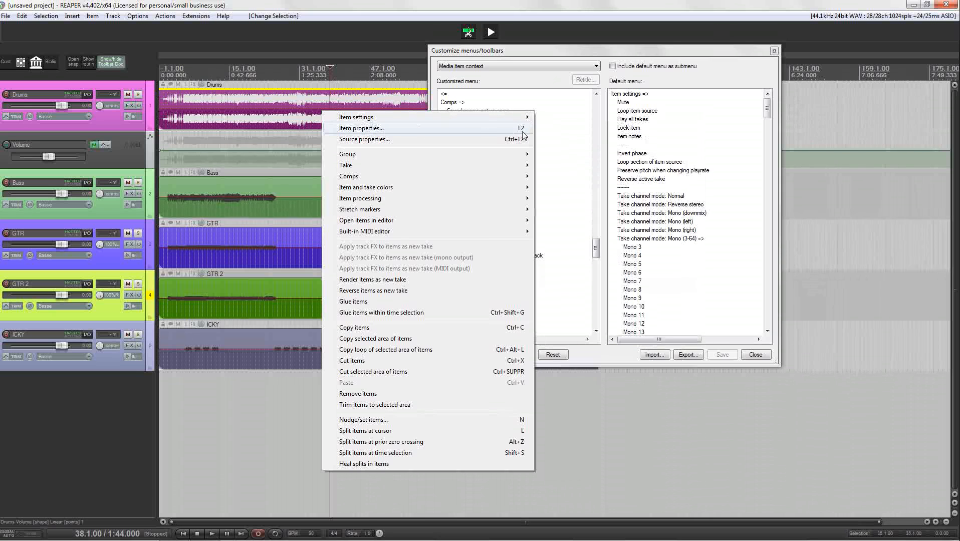
Step: Check the Drums item's properties and compare its context menu with the first entries of the customized Media item context
{"action": "left_click", "coordinate": [185, 85]}
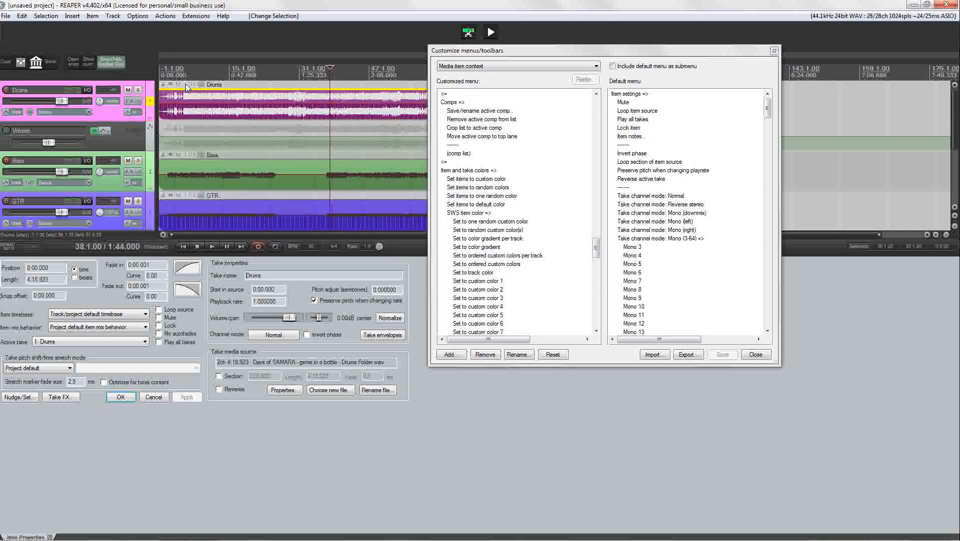
{"action": "left_click", "coordinate": [49, 537]}
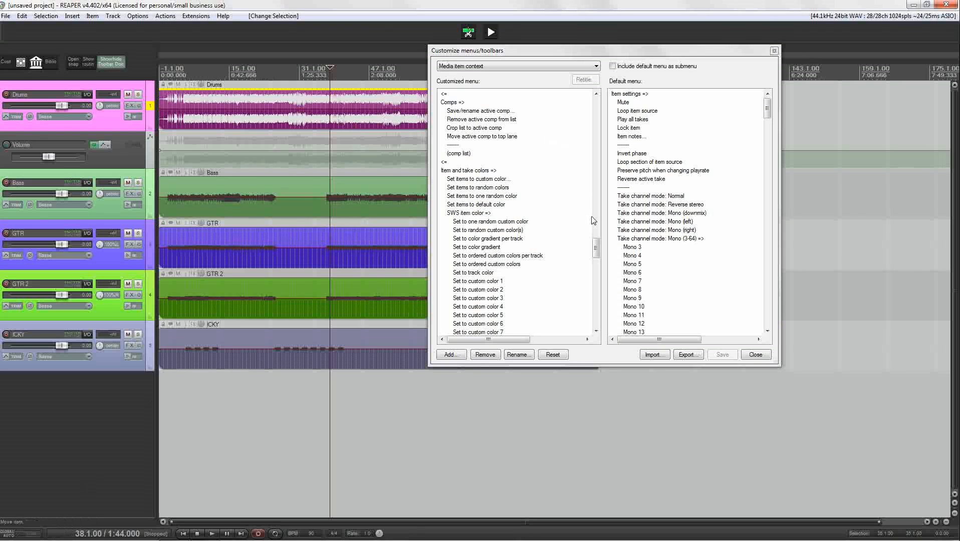
{"action": "left_click_drag", "start_coordinate": [596, 248], "coordinate": [601, 112]}
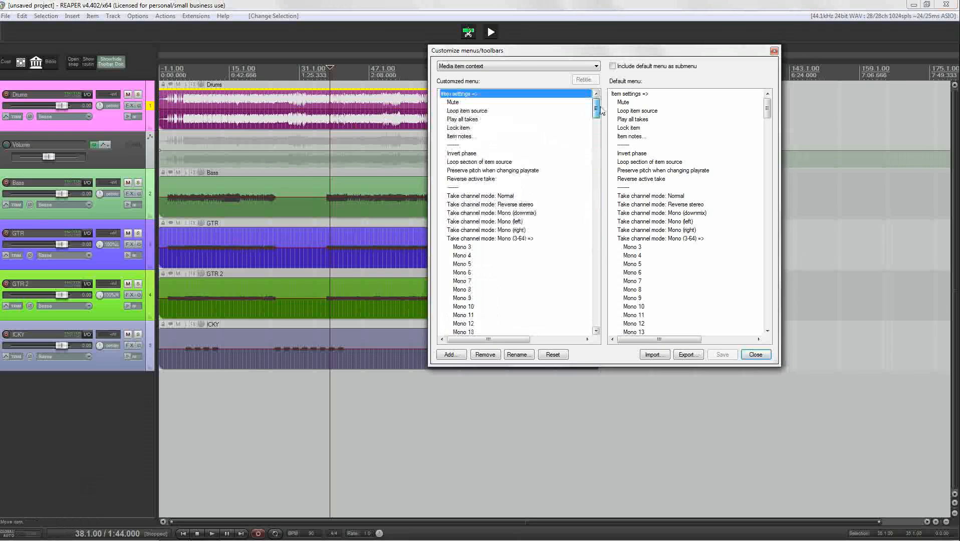
{"action": "right_click", "coordinate": [247, 102]}
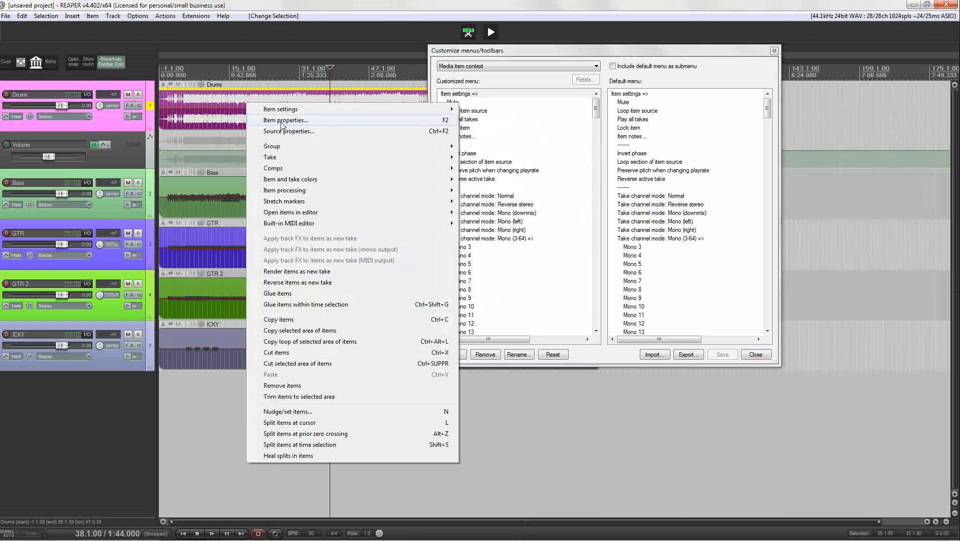
{"action": "left_click", "coordinate": [598, 111]}
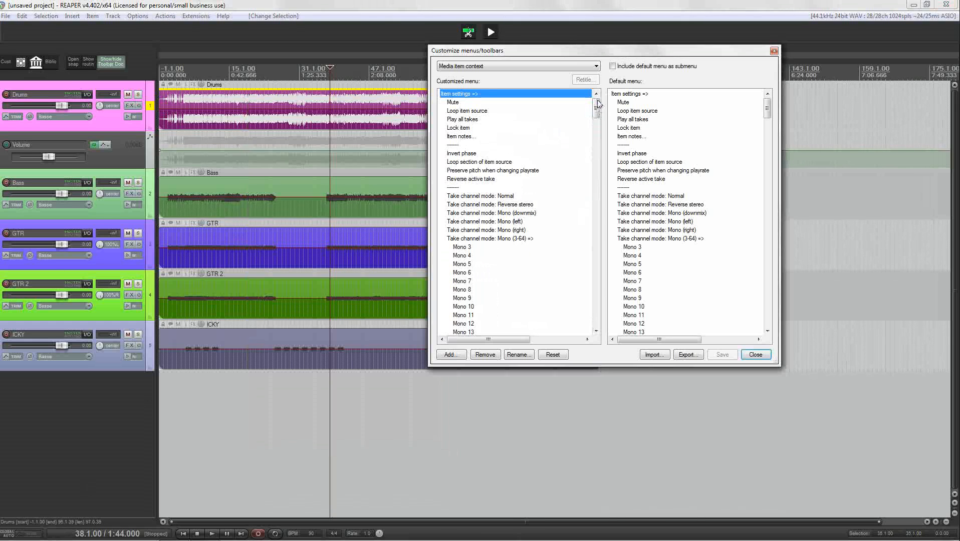
Step: Add a stretch marker to the Drums item near measure 35 and browse the customized entries between Item settings and the Take submenu
{"action": "mouse_move", "coordinate": [598, 111]}
{"action": "left_mouse_down"}
{"action": "mouse_move", "coordinate": [595, 325]}
{"action": "mouse_move", "coordinate": [590, 103]}
{"action": "left_mouse_up"}
{"action": "left_click", "coordinate": [317, 119]}
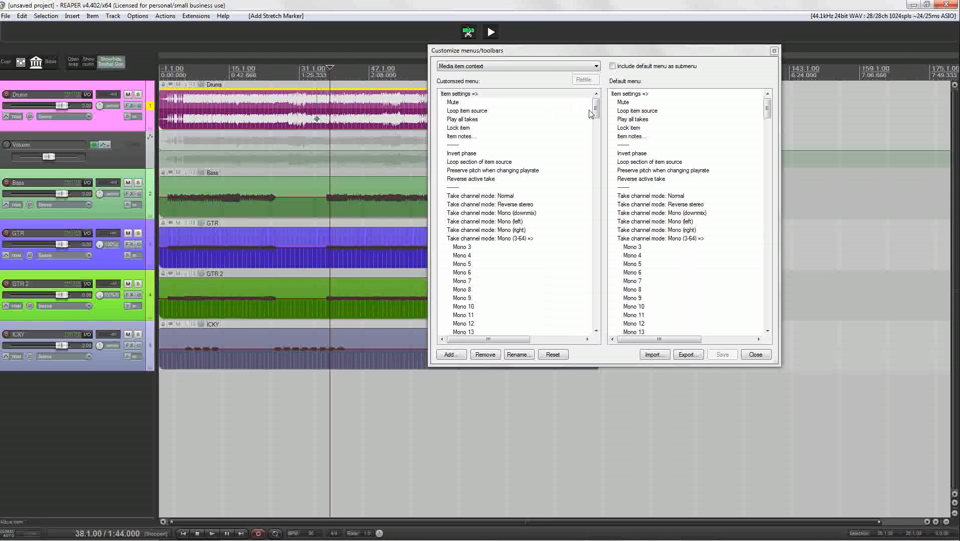
{"action": "mouse_move", "coordinate": [596, 111]}
{"action": "left_mouse_down"}
{"action": "mouse_move", "coordinate": [597, 150]}
{"action": "mouse_move", "coordinate": [595, 105]}
{"action": "left_mouse_up"}
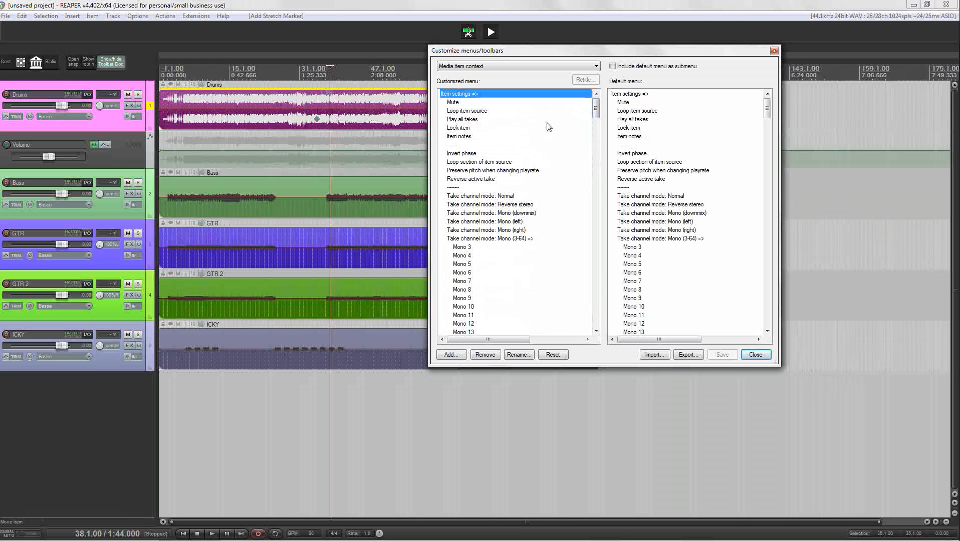
{"action": "left_click_drag", "start_coordinate": [596, 108], "coordinate": [598, 211]}
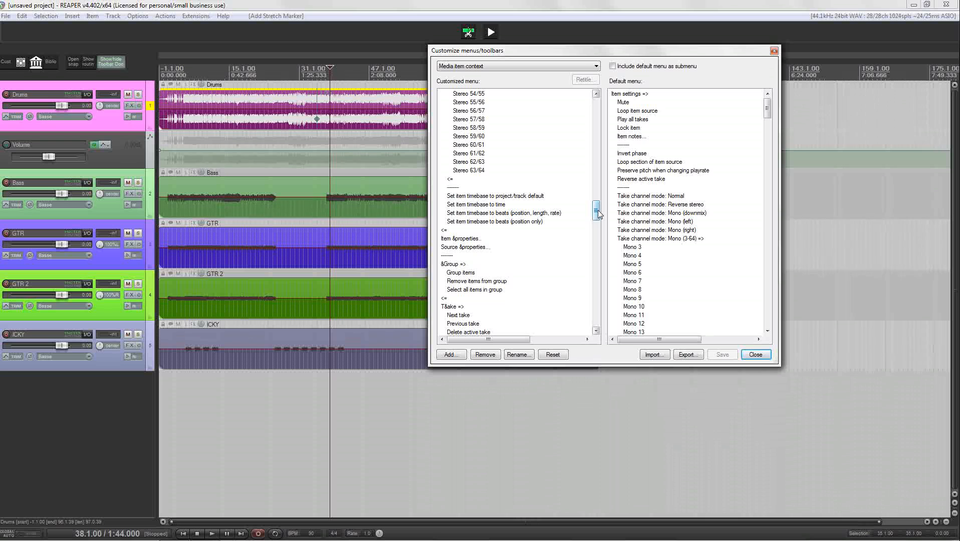
{"action": "left_click", "coordinate": [380, 121]}
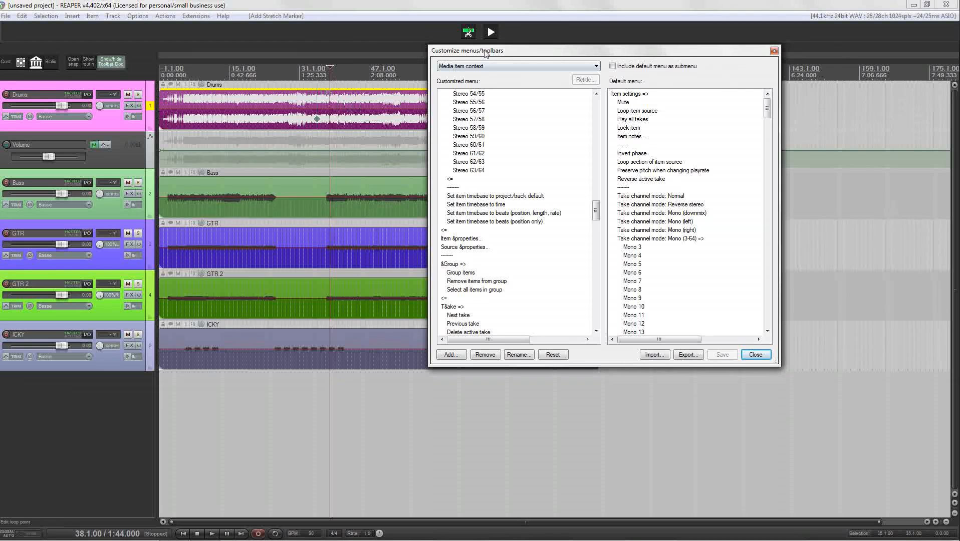
{"action": "left_click_drag", "start_coordinate": [484, 50], "coordinate": [540, 48]}
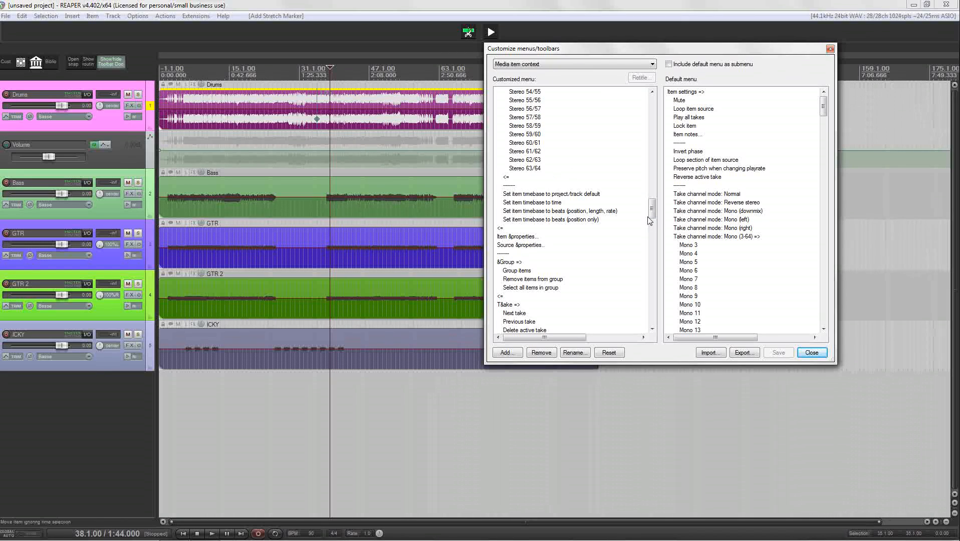
{"action": "left_click_drag", "start_coordinate": [651, 208], "coordinate": [646, 106]}
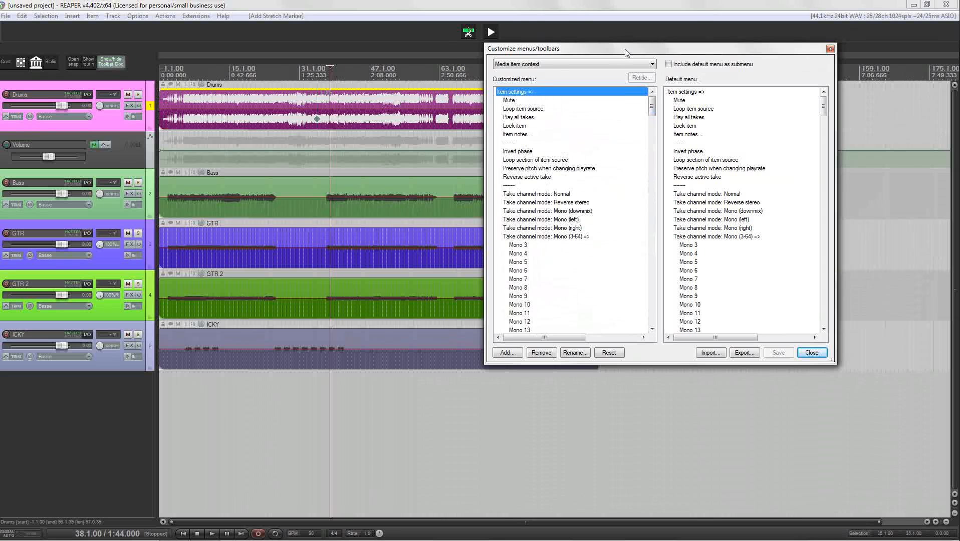
{"action": "left_click_drag", "start_coordinate": [627, 50], "coordinate": [446, 50]}
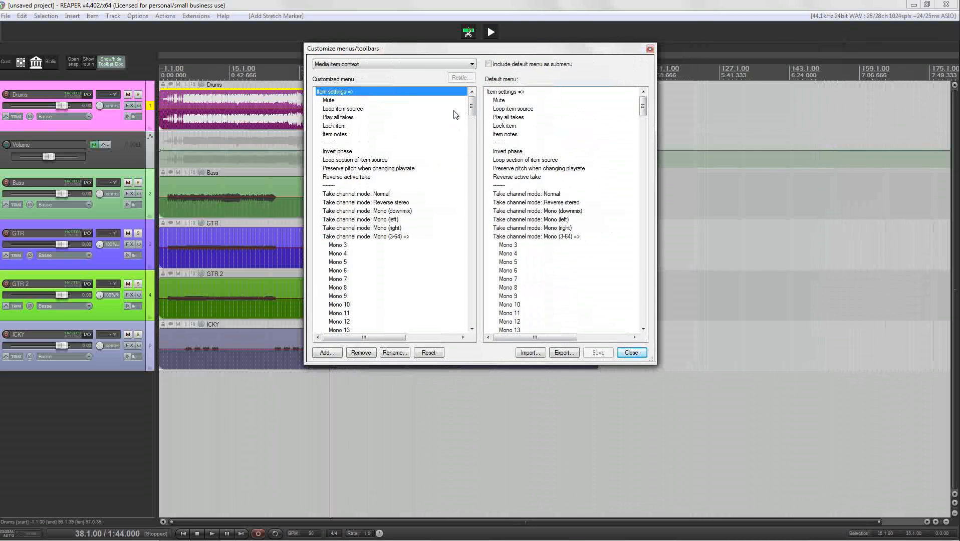
Step: Draw a MIDI item about 48 measures long on a new track below ICKY and split it at 19.1.00
{"action": "double_click", "coordinate": [125, 399]}
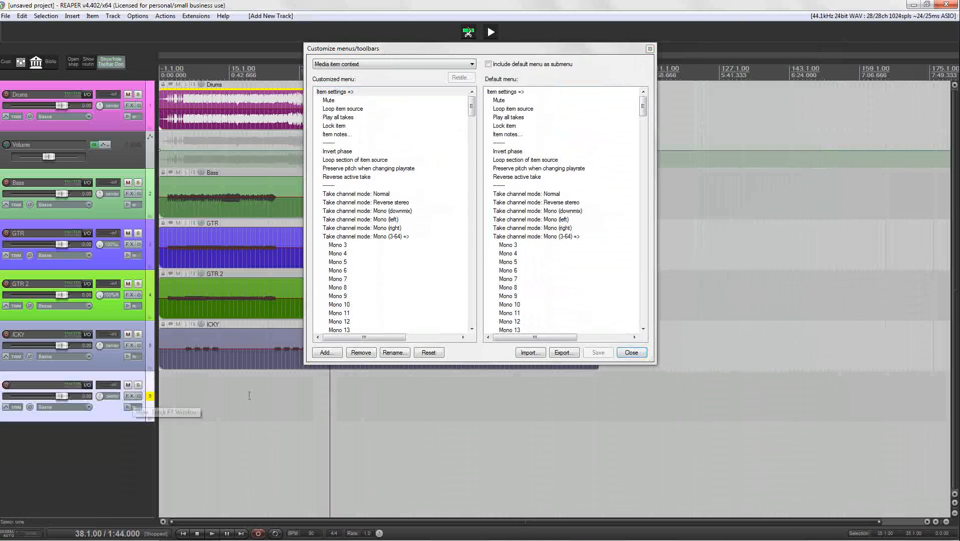
{"action": "left_click", "coordinate": [331, 394]}
{"action": "left_click_drag", "start_coordinate": [369, 394], "coordinate": [160, 393]}
{"action": "key", "text": "s"}
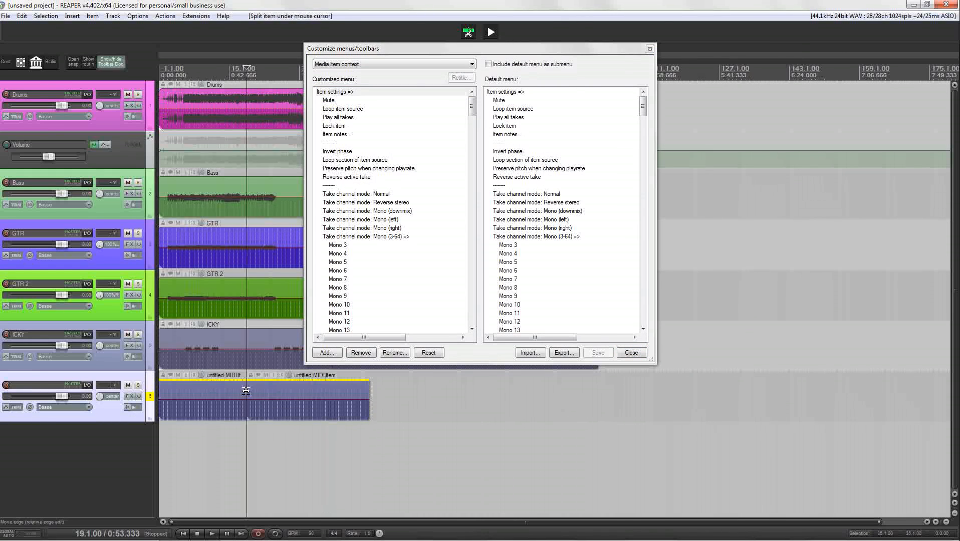
Step: Open the first MIDI item in the MIDI editor and examine the context menus of its piano roll and ruler
{"action": "double_click", "coordinate": [245, 391]}
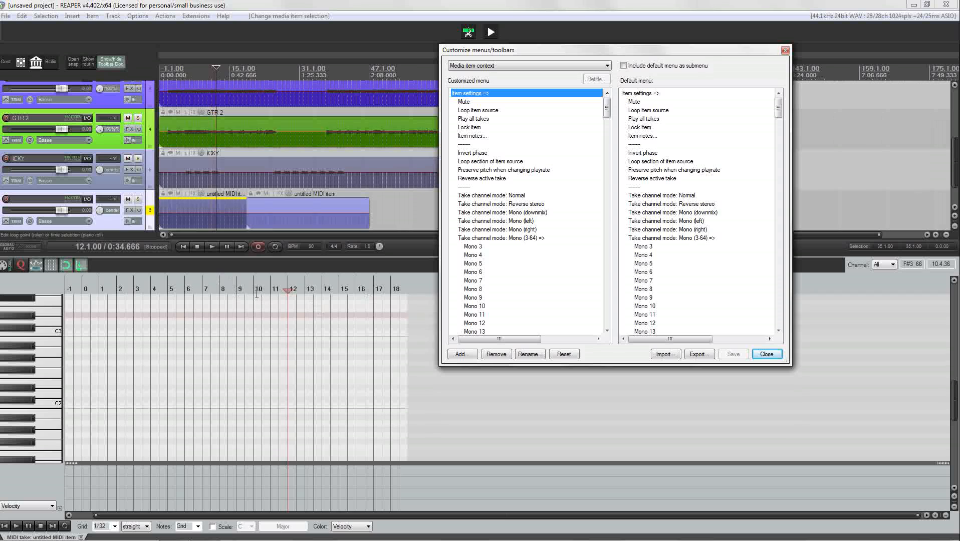
{"action": "right_click", "coordinate": [243, 362]}
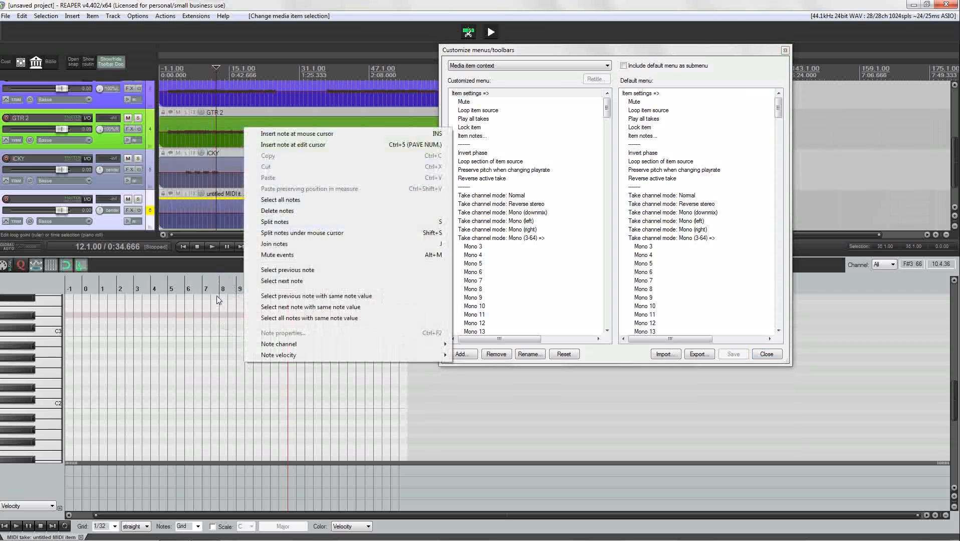
{"action": "left_click", "coordinate": [210, 280]}
{"action": "right_click", "coordinate": [210, 279]}
{"action": "left_click", "coordinate": [364, 269]}
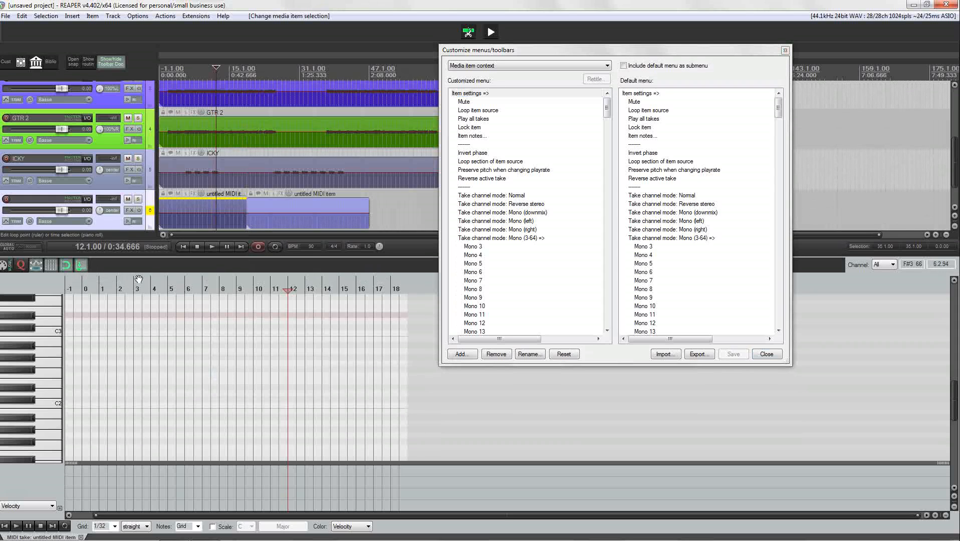
Step: Undock the MIDI editor and look through the menus of its menu bar
{"action": "left_click", "coordinate": [81, 265]}
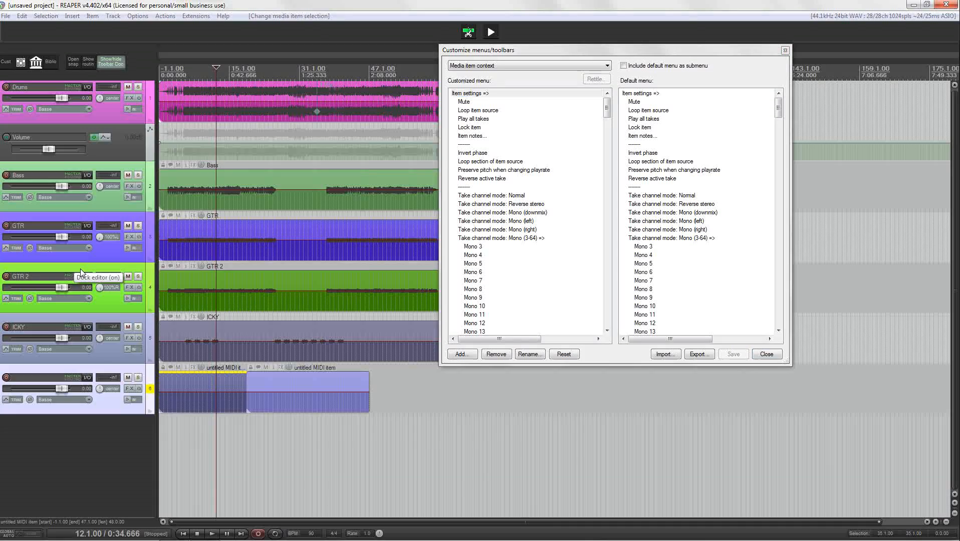
{"action": "left_click", "coordinate": [145, 59]}
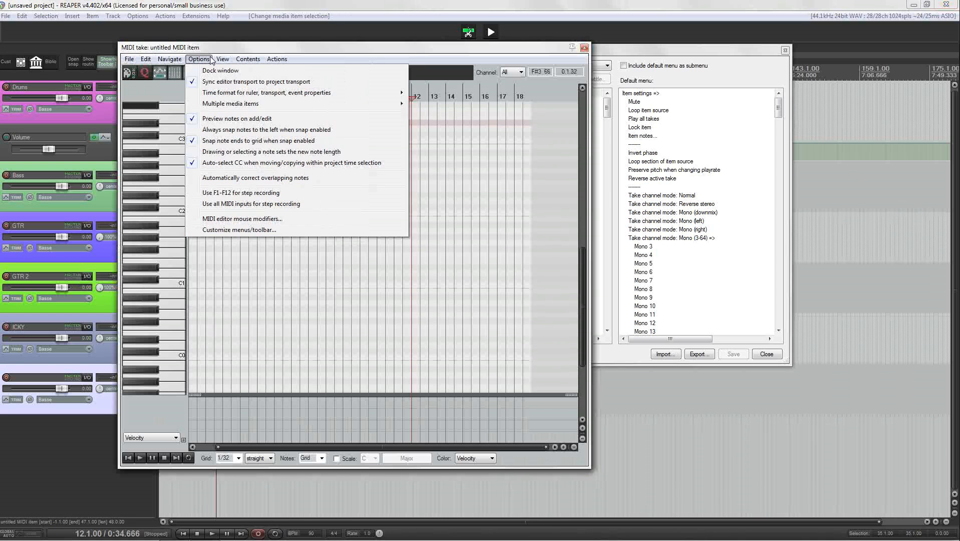
{"action": "mouse_move", "coordinate": [260, 61]}
{"action": "left_click", "coordinate": [299, 52]}
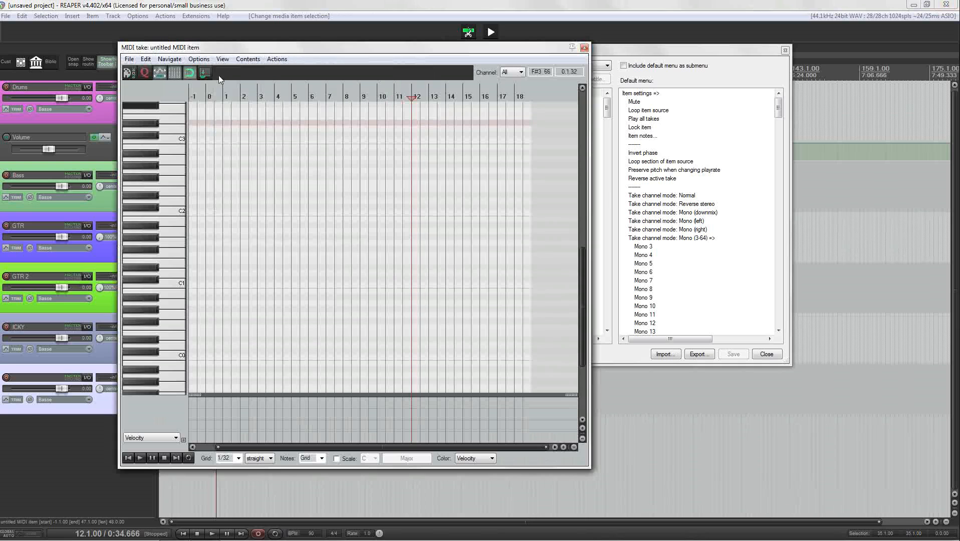
Step: Dock the MIDI editor, view the main menu available from its ruler, and undock the editor again
{"action": "left_click", "coordinate": [207, 75]}
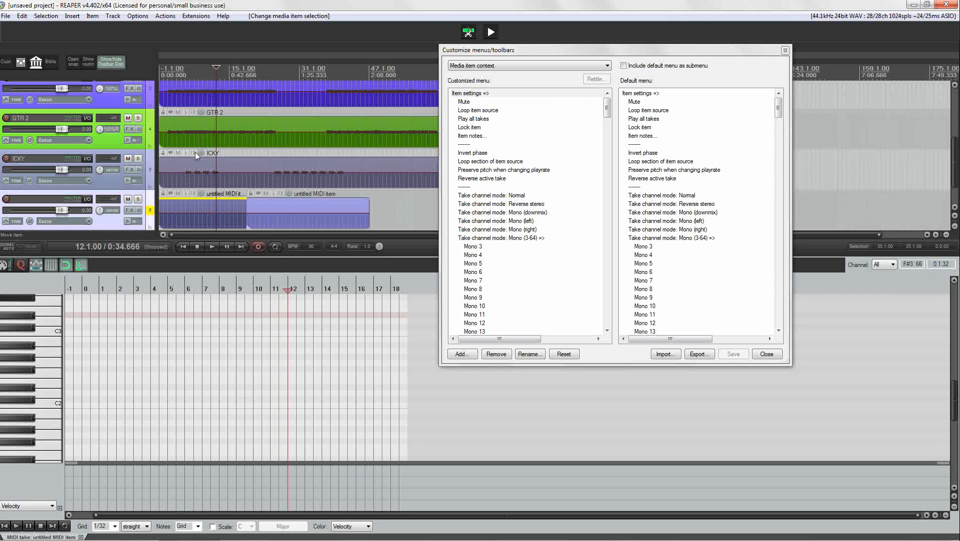
{"action": "right_click", "coordinate": [342, 281]}
{"action": "mouse_move", "coordinate": [364, 289]}
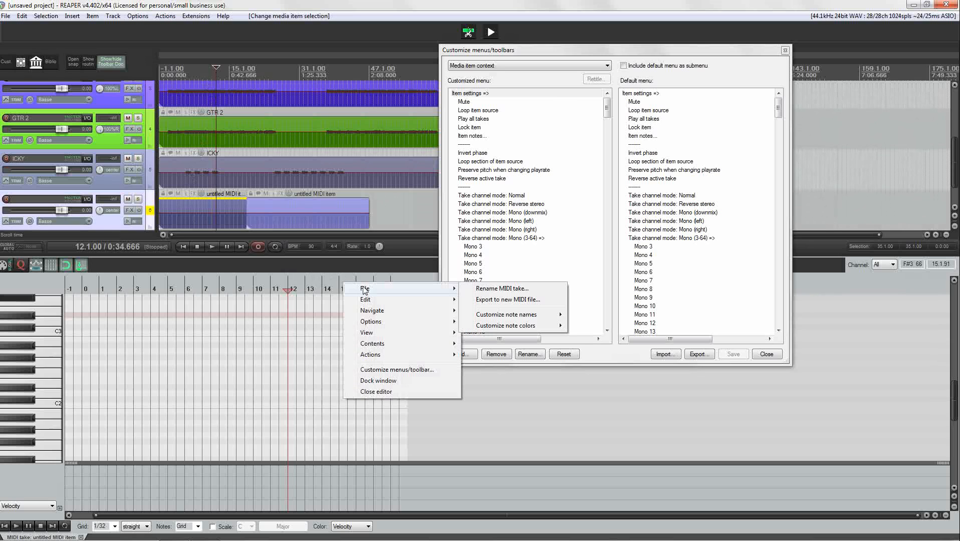
{"action": "left_click", "coordinate": [85, 267]}
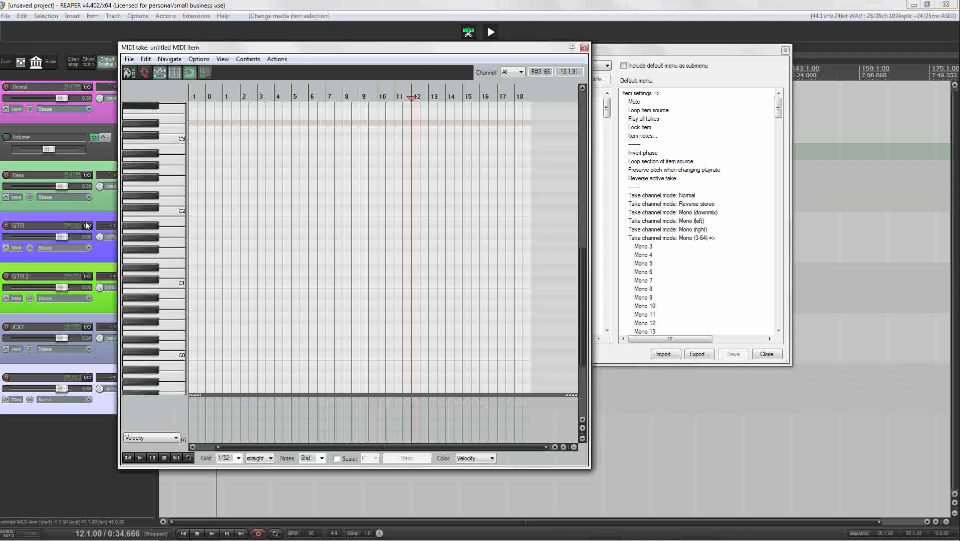